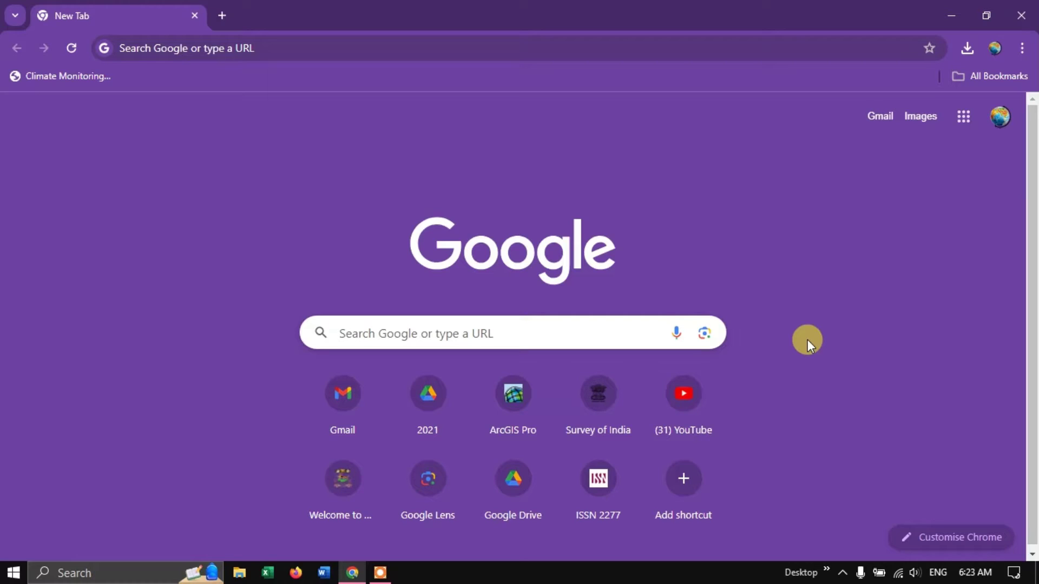
- Search the web for "arcgis pro" and open Esri's ArcGIS Pro overview page
left_click(421, 41)
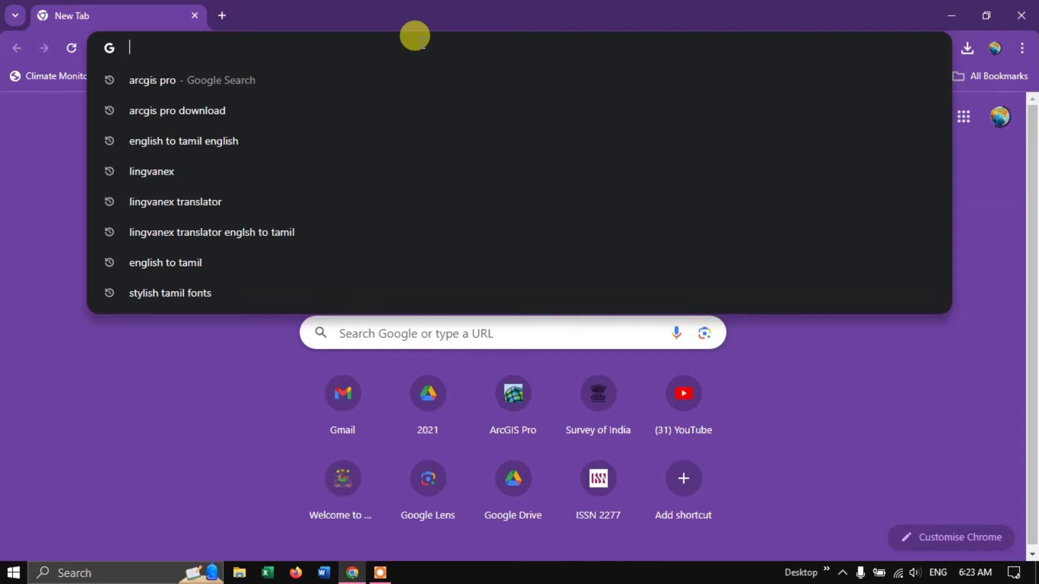
type("arcgis")
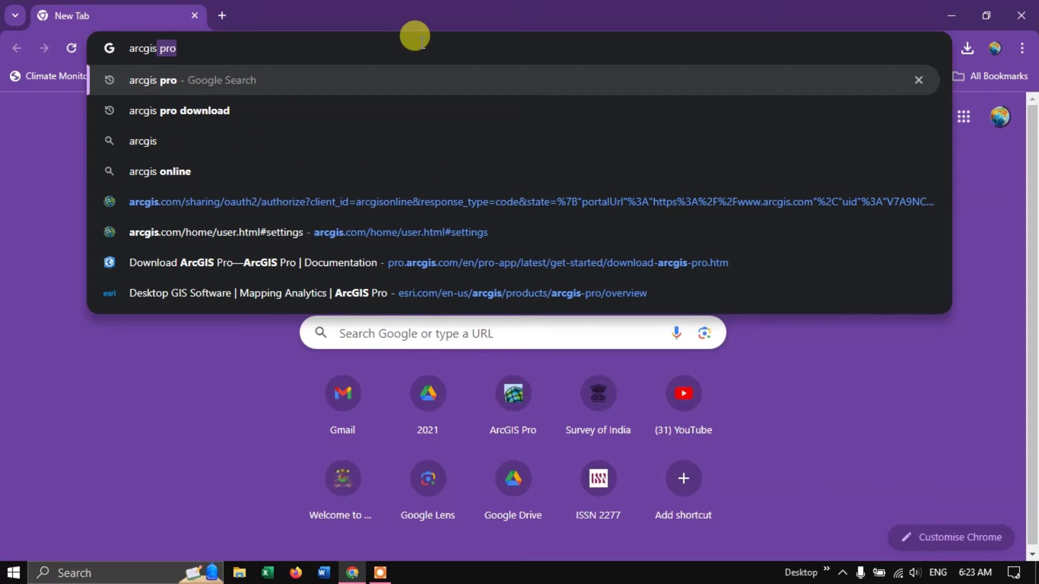
type(" pro")
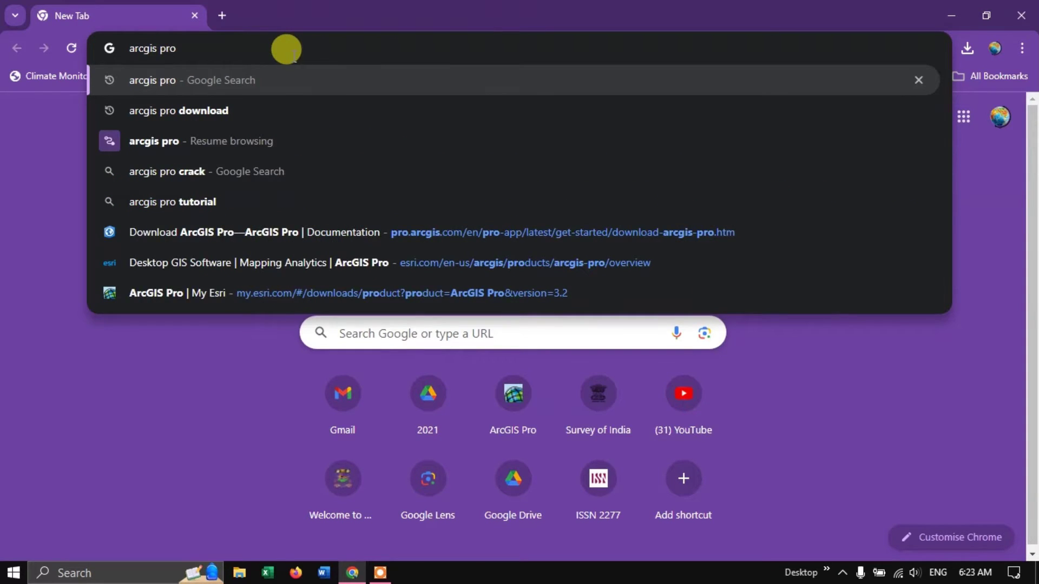
key("Return")
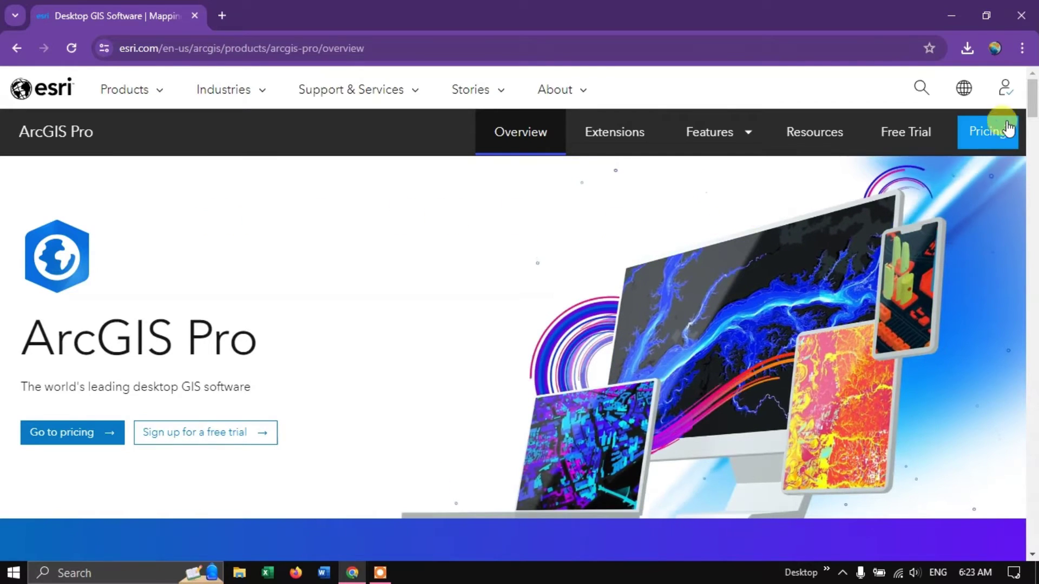
- Go to My Esri from the account options and open the download page for ArcGIS Pro 3.3
left_click(1004, 90)
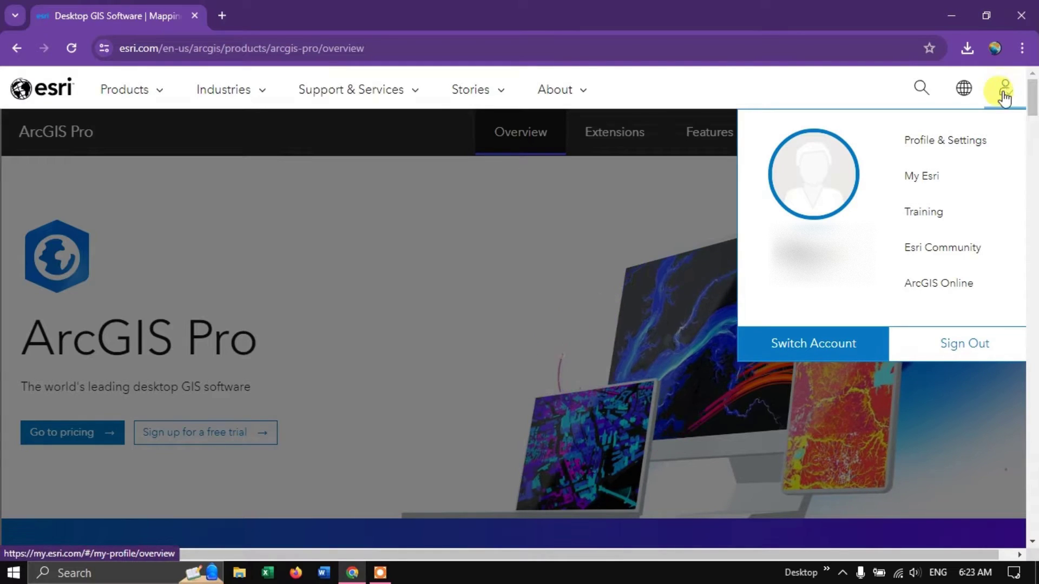
left_click(917, 182)
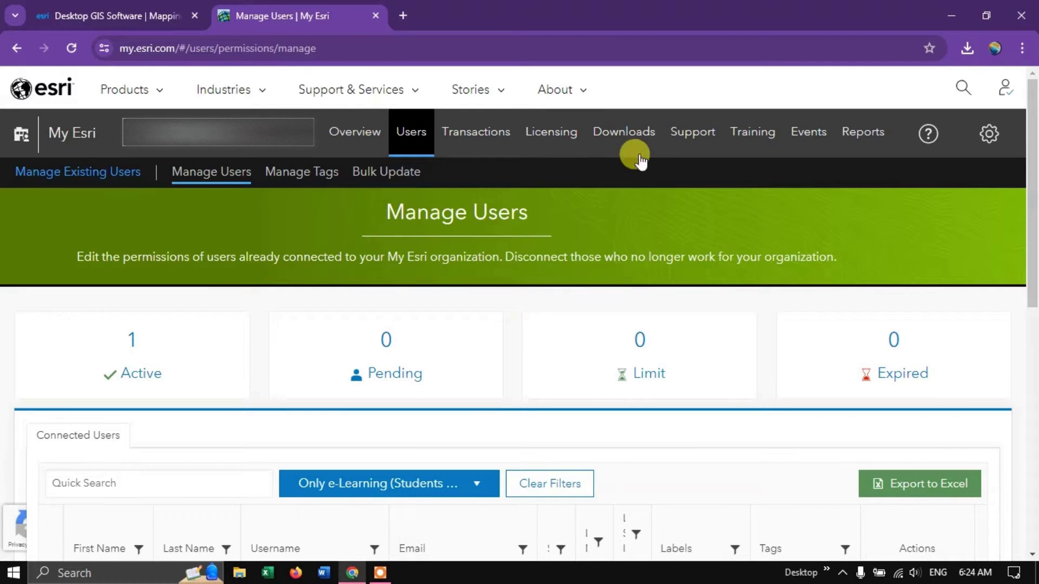
left_click(626, 139)
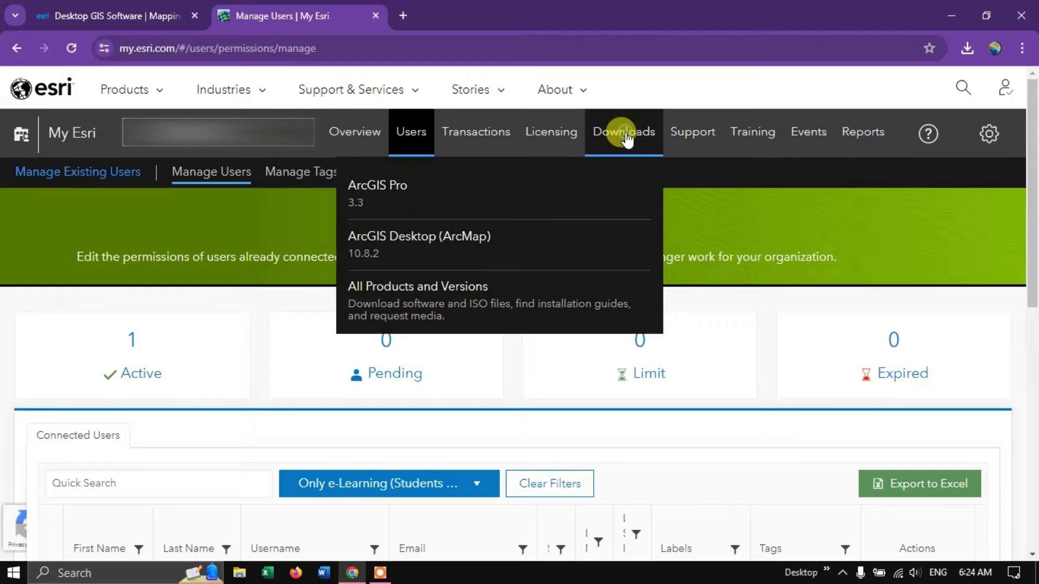
left_click(378, 193)
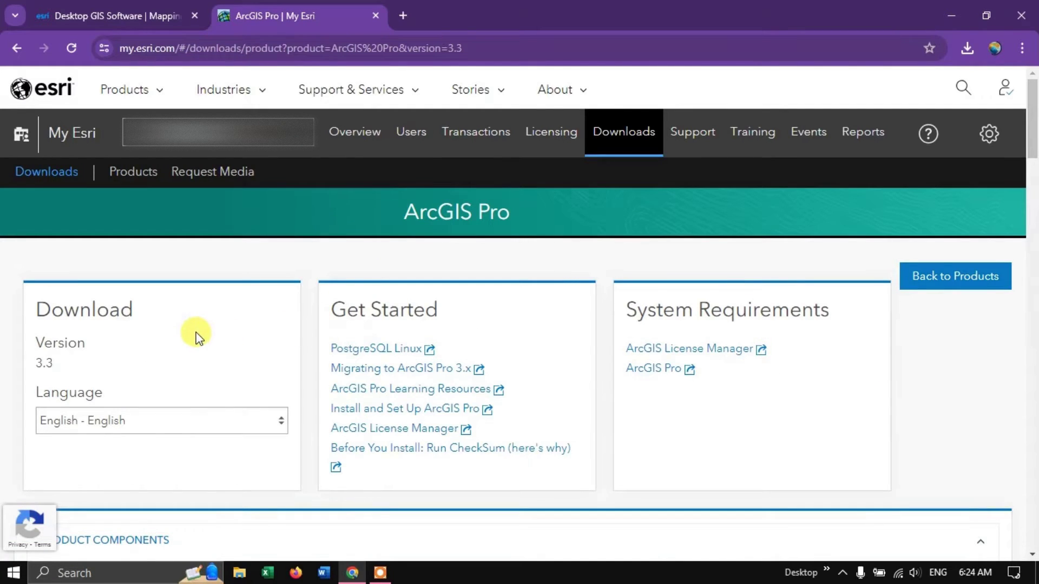
- Look over the ArcGIS Pro download page, then open its install and setup guide and follow the link to the system requirements
scroll(197, 336, "down", 1)
scroll(197, 336, "down", 1)
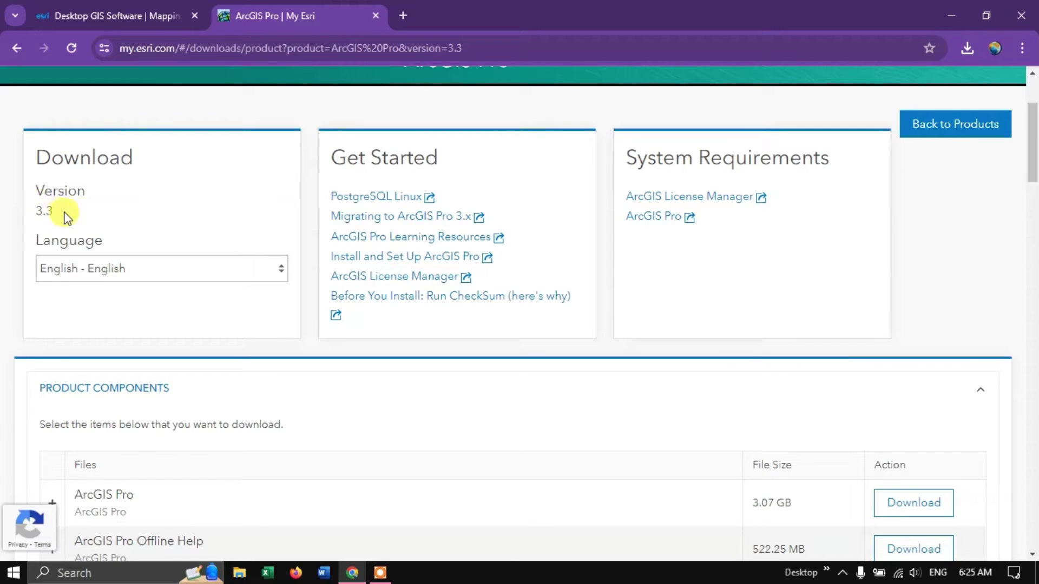
scroll(190, 225, "down", 2)
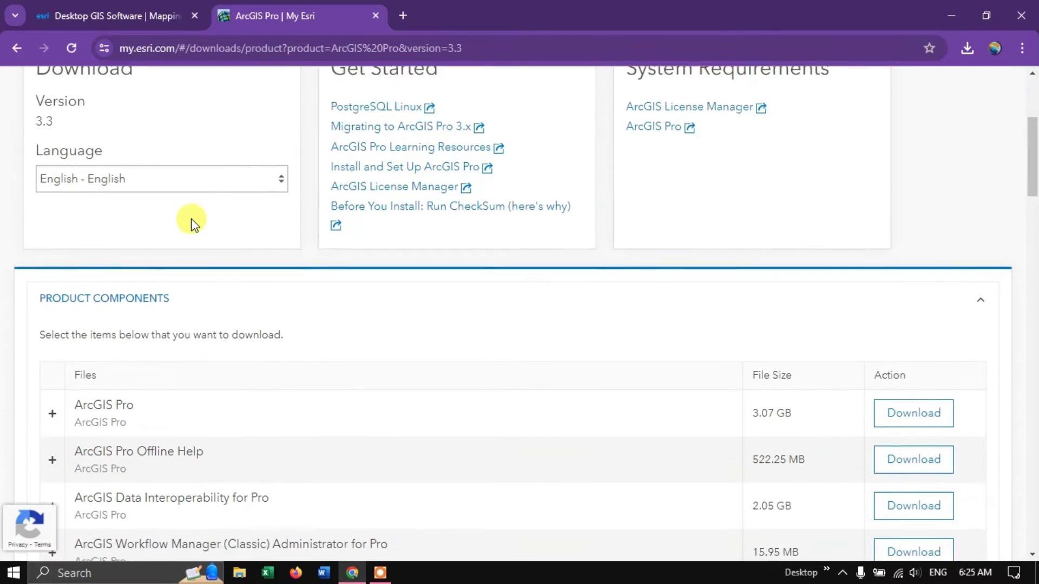
scroll(191, 222, "up", 2)
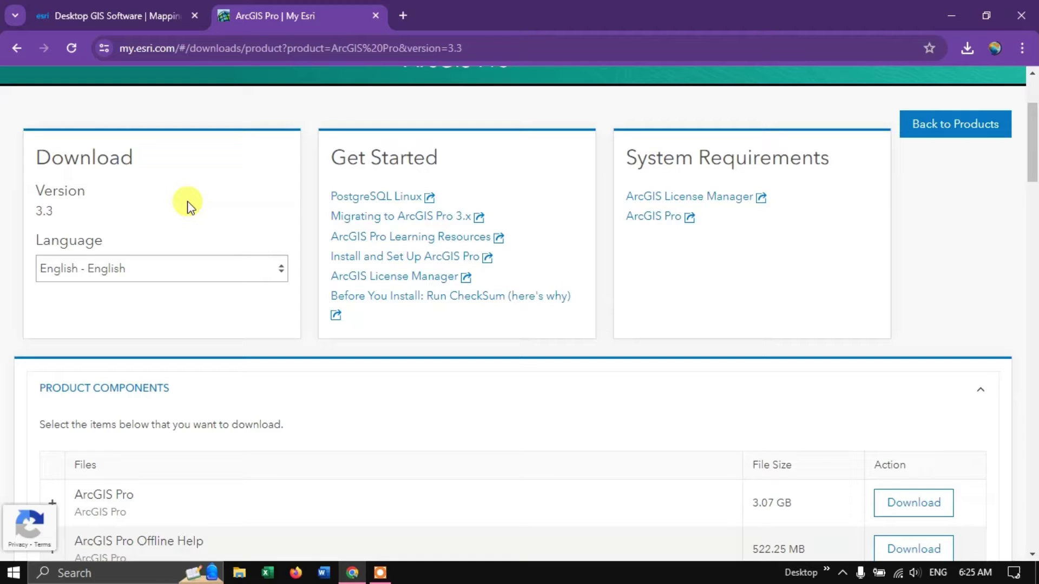
scroll(188, 208, "up", 2)
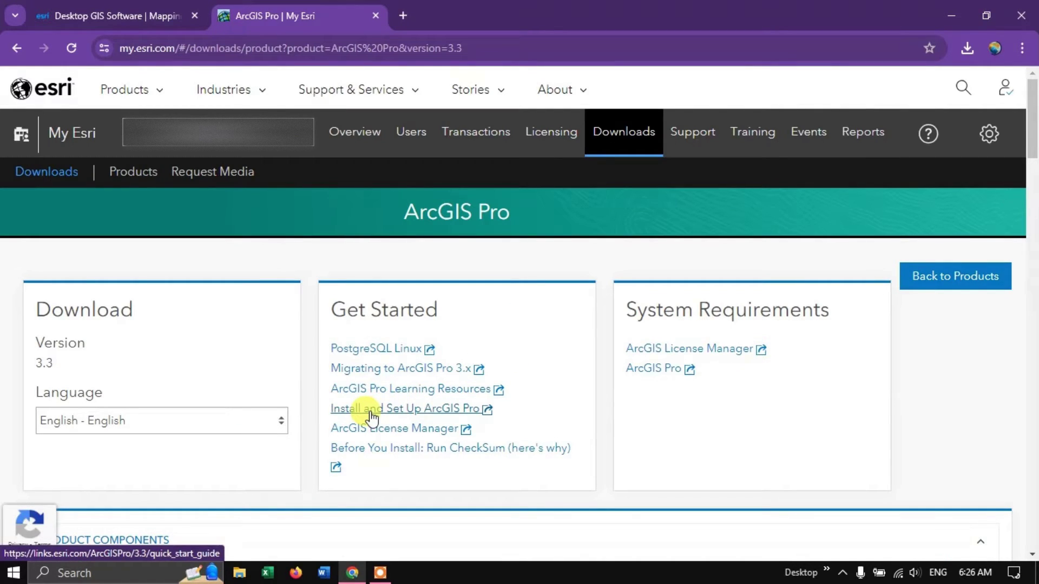
left_click(430, 412)
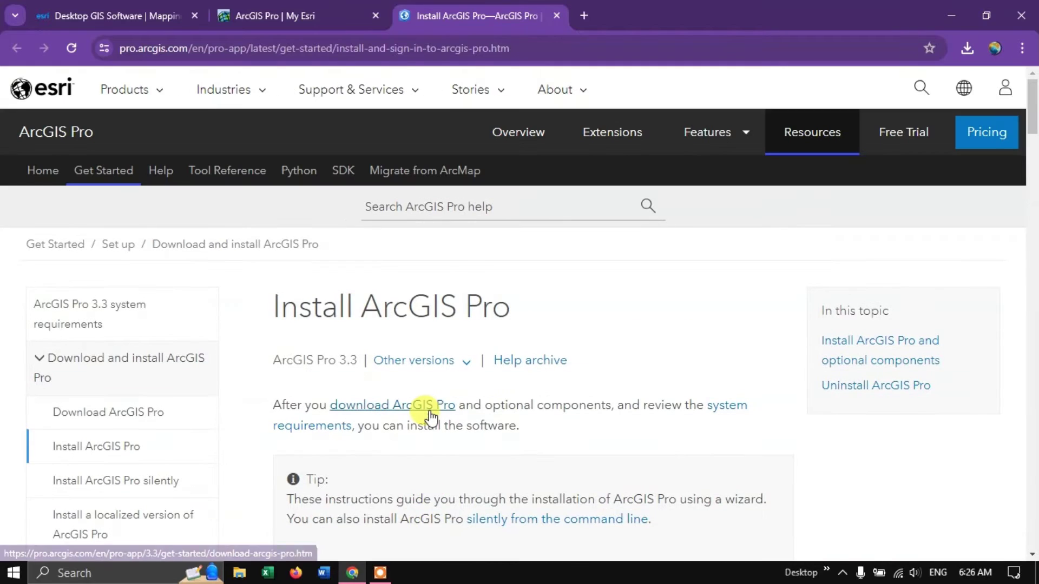
scroll(431, 416, "down", 4)
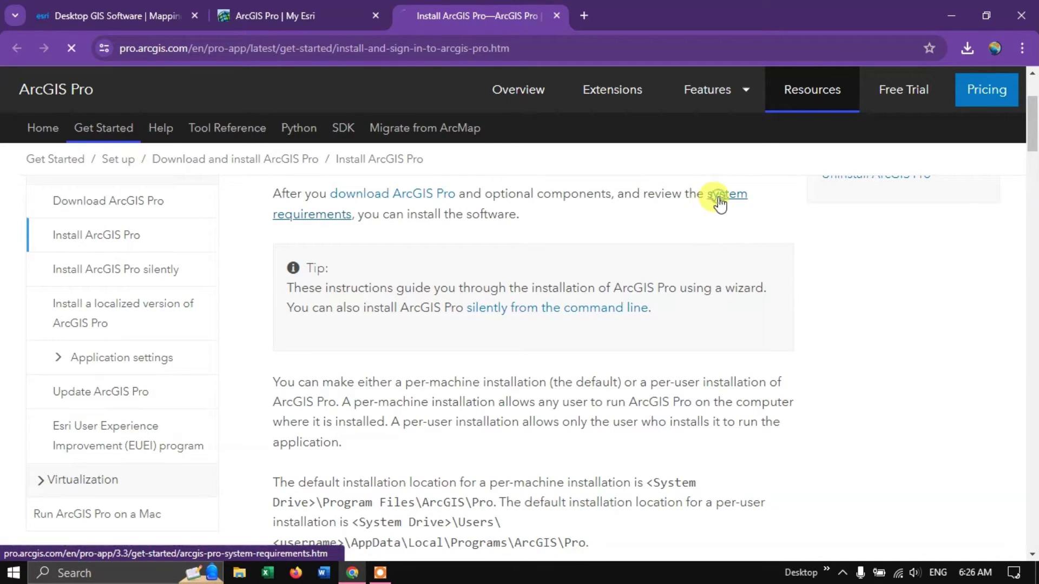
- Review the ArcGIS Pro 3.3 supported operating systems and the hardware requirements for CPU, storage, memory, graphics and screen resolution
scroll(638, 349, "down", 3)
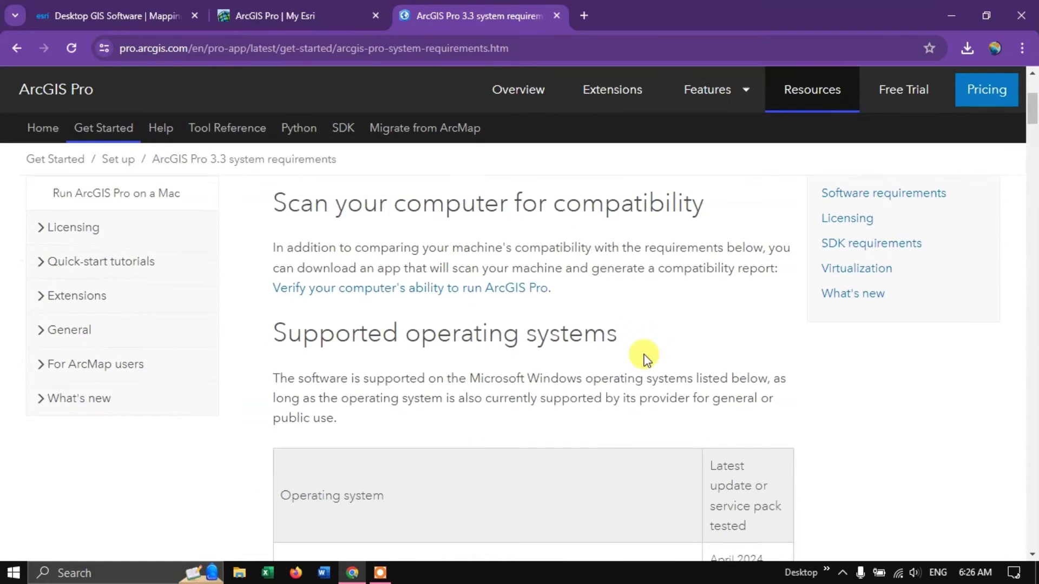
scroll(644, 357, "down", 5)
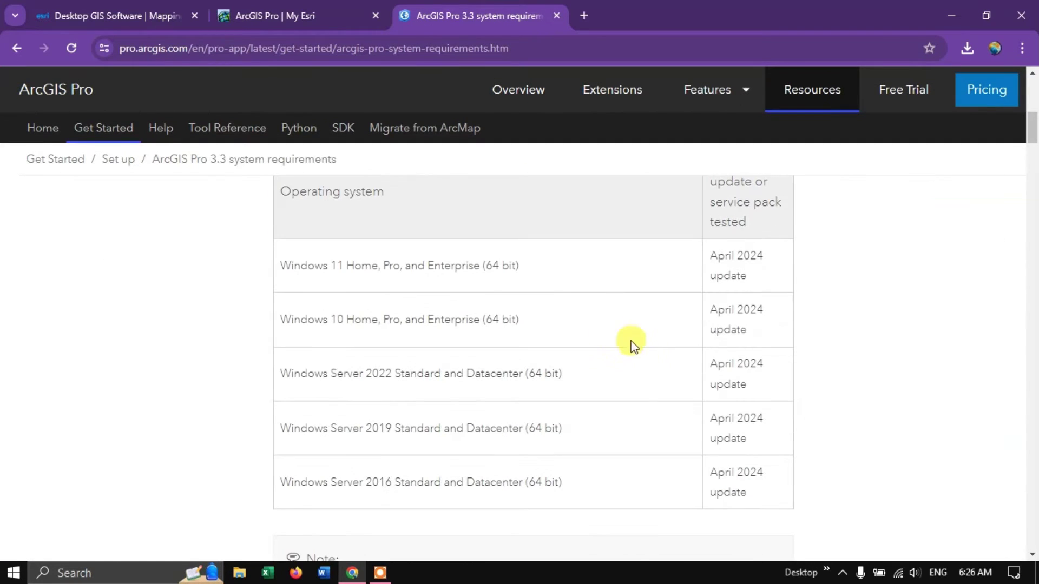
scroll(378, 334, "down", 3)
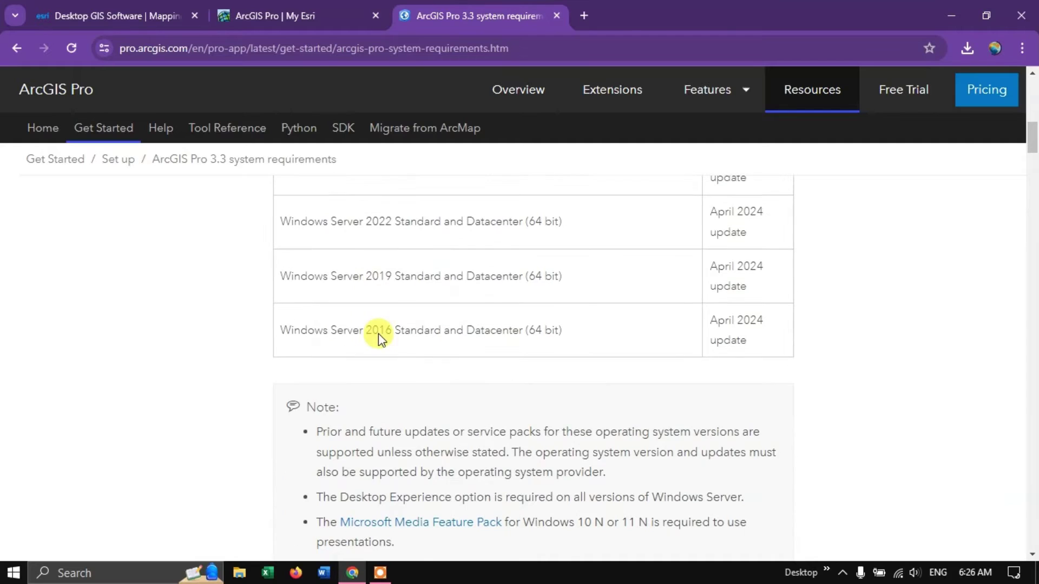
scroll(378, 334, "down", 10)
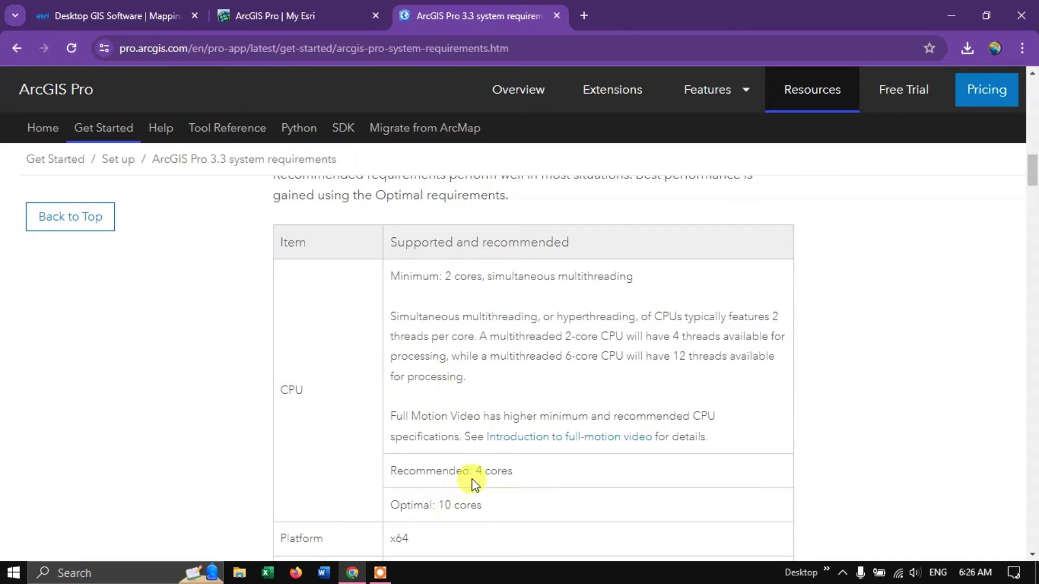
scroll(471, 479, "down", 5)
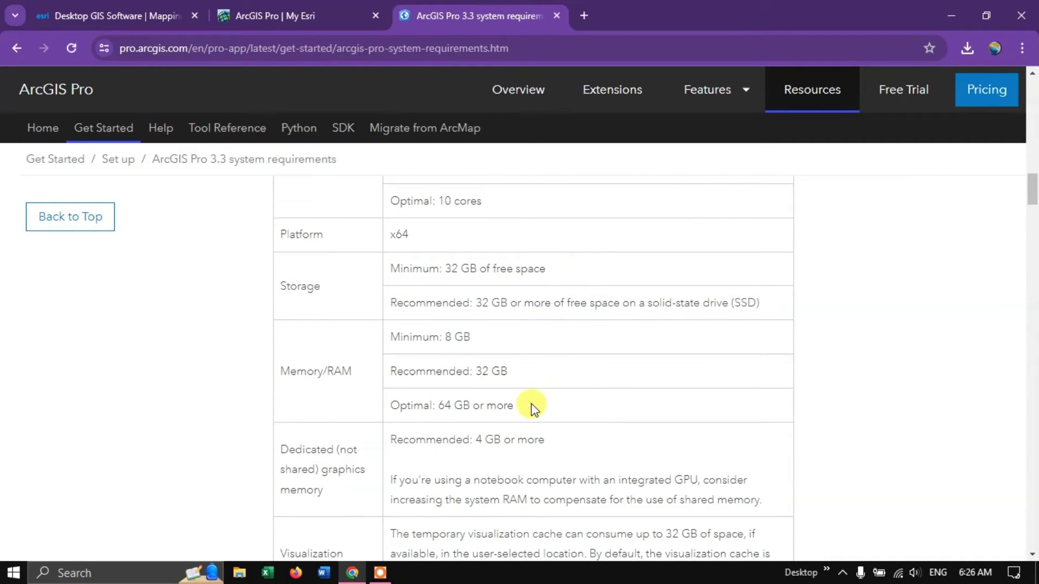
scroll(543, 358, "down", 1)
scroll(543, 358, "down", 10)
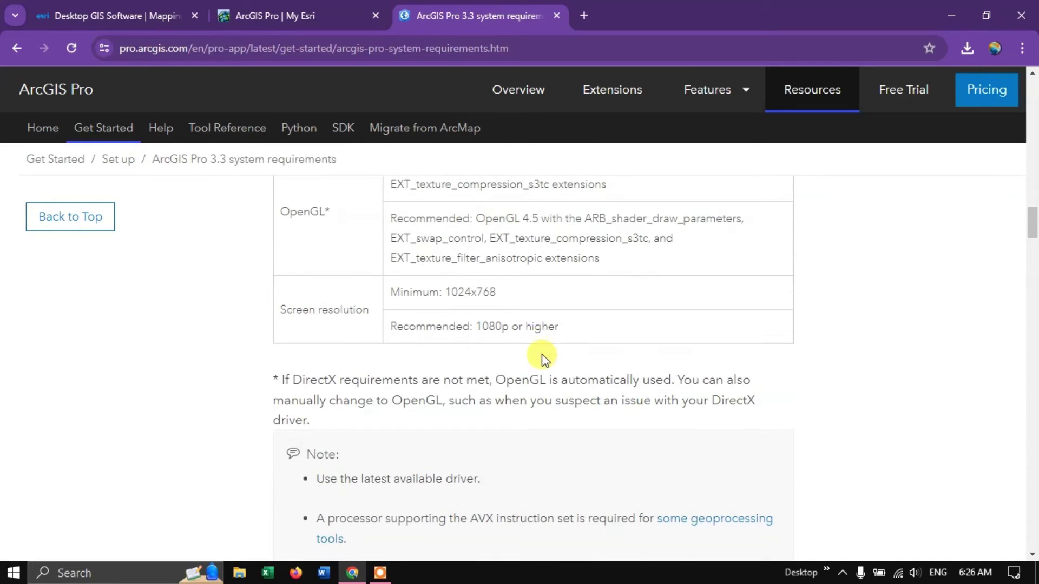
- Return to the My Esri ArcGIS Pro download page and choose English - English as the download language
left_click(303, 15)
scroll(213, 352, "down", 1)
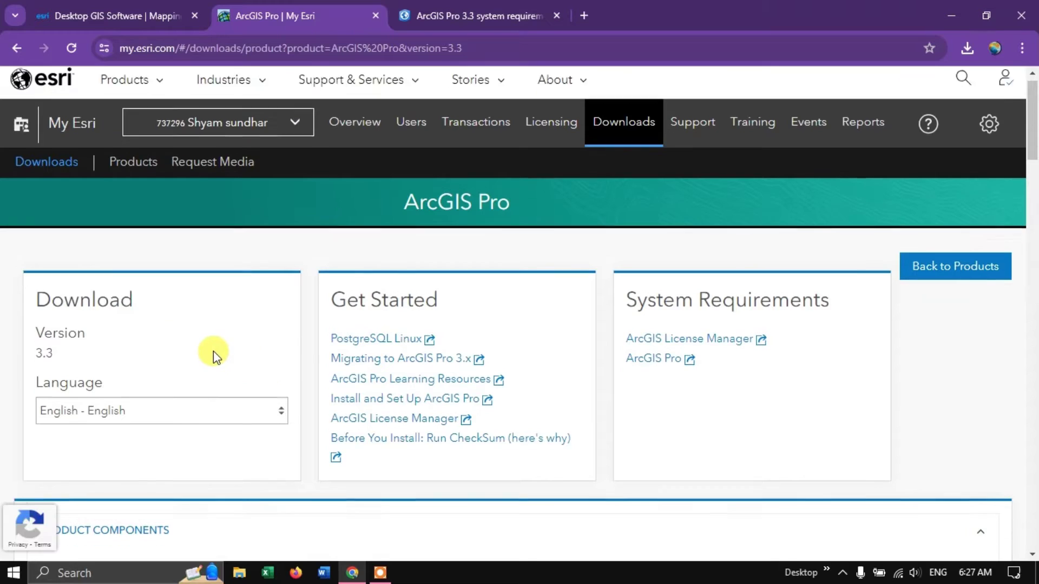
left_click(194, 347)
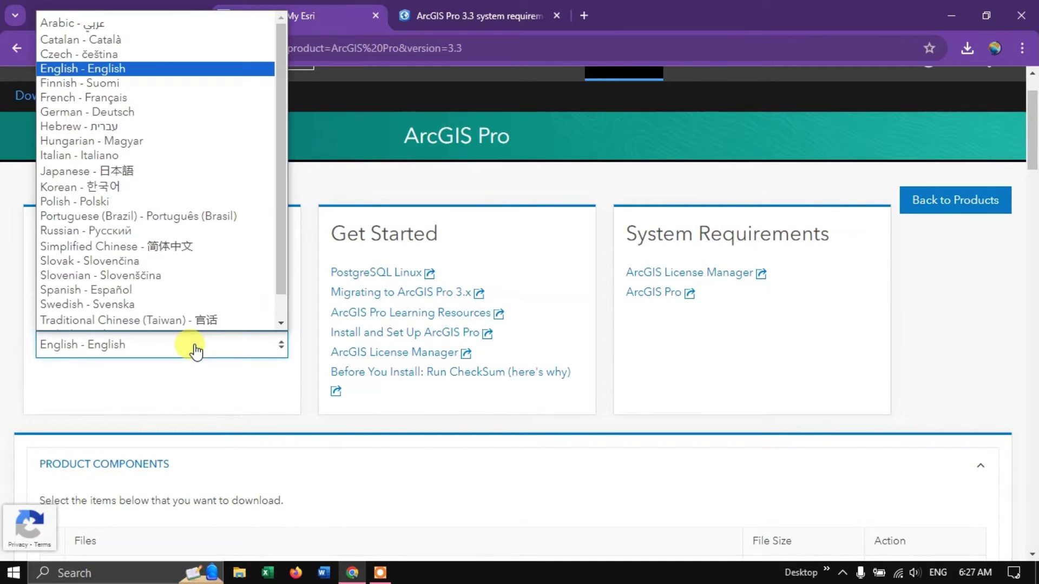
scroll(232, 151, "down", 1)
scroll(234, 93, "up", 1)
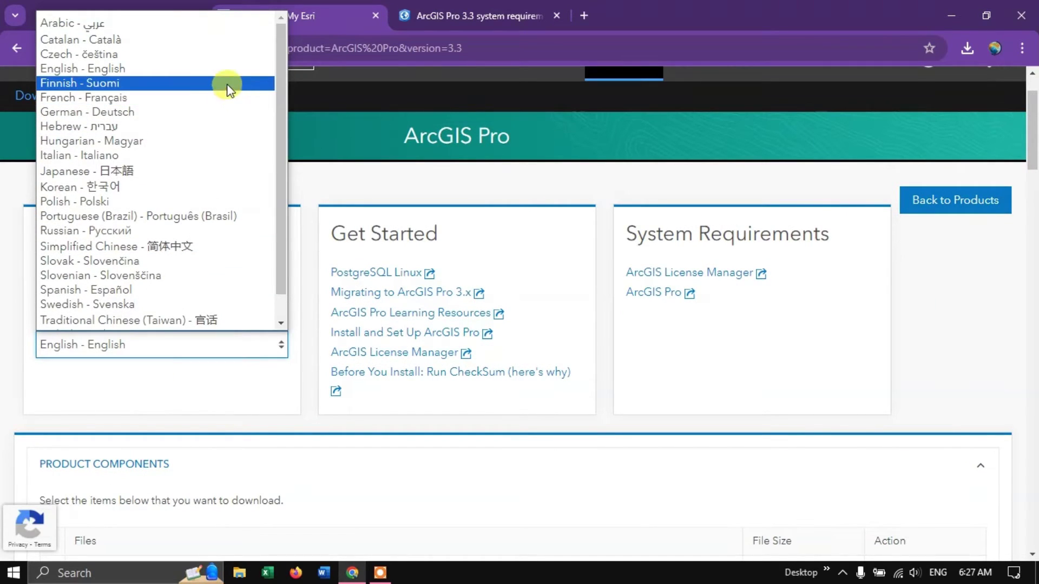
left_click(169, 70)
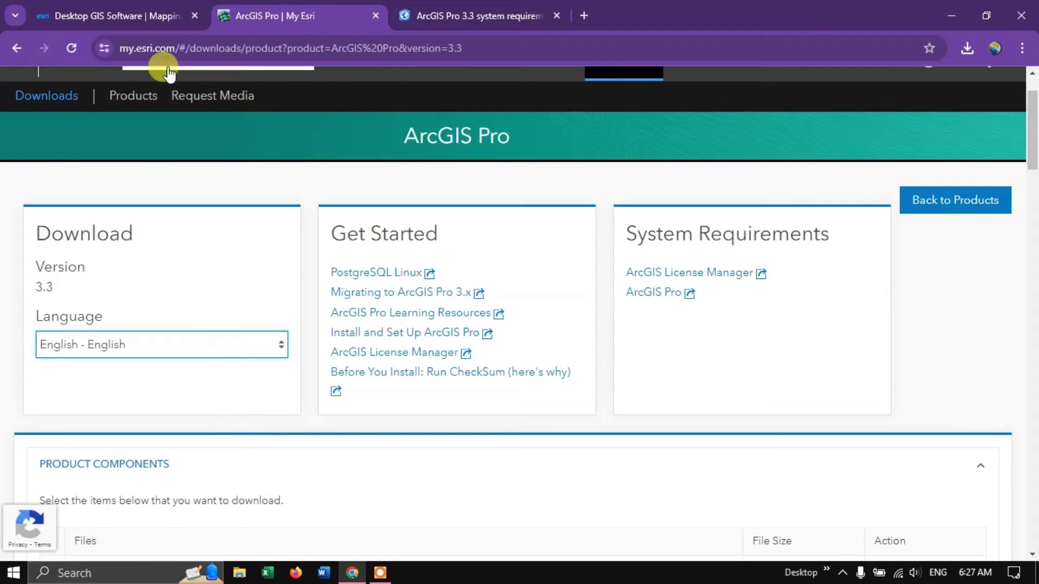
- Expand the details of the ArcGIS Pro product component and download its installer
scroll(571, 334, "down", 2)
scroll(570, 335, "down", 2)
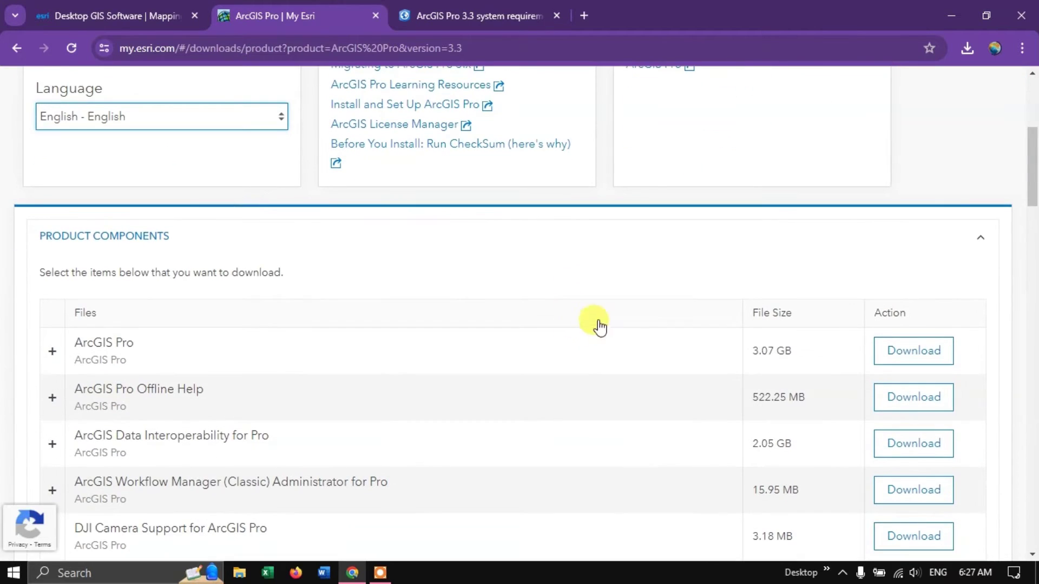
left_click(52, 352)
left_click(921, 358)
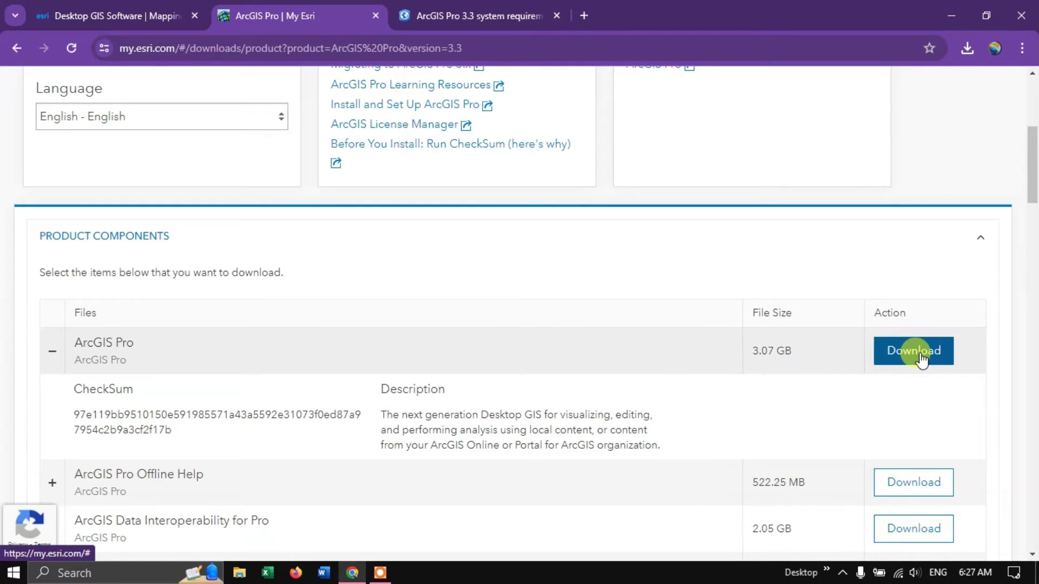
scroll(919, 265, "down", 3)
left_click(914, 211)
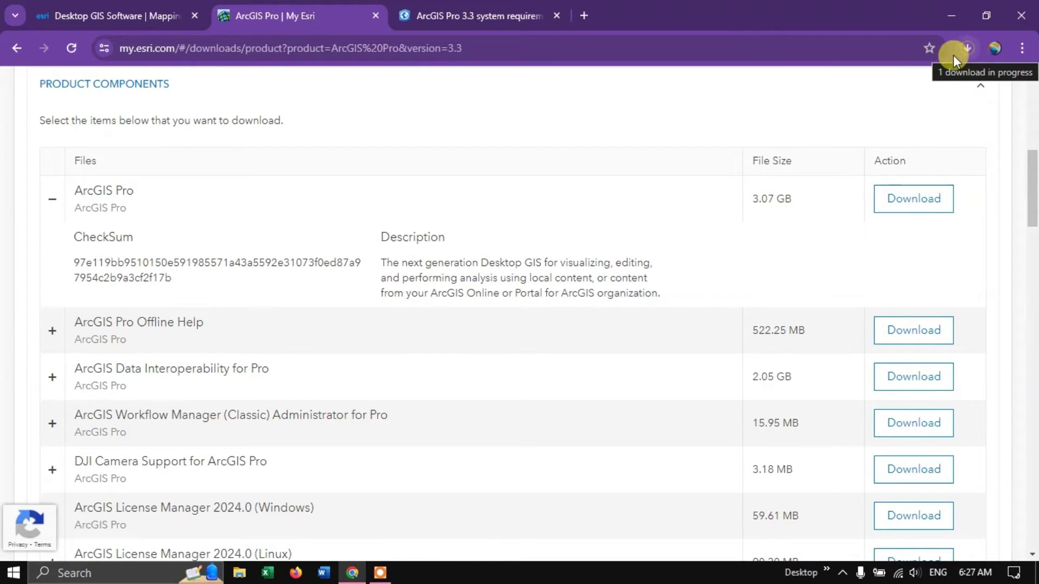
- Collapse the ArcGIS Pro entry's checksum and description details in the product components list
scroll(429, 192, "up", 4)
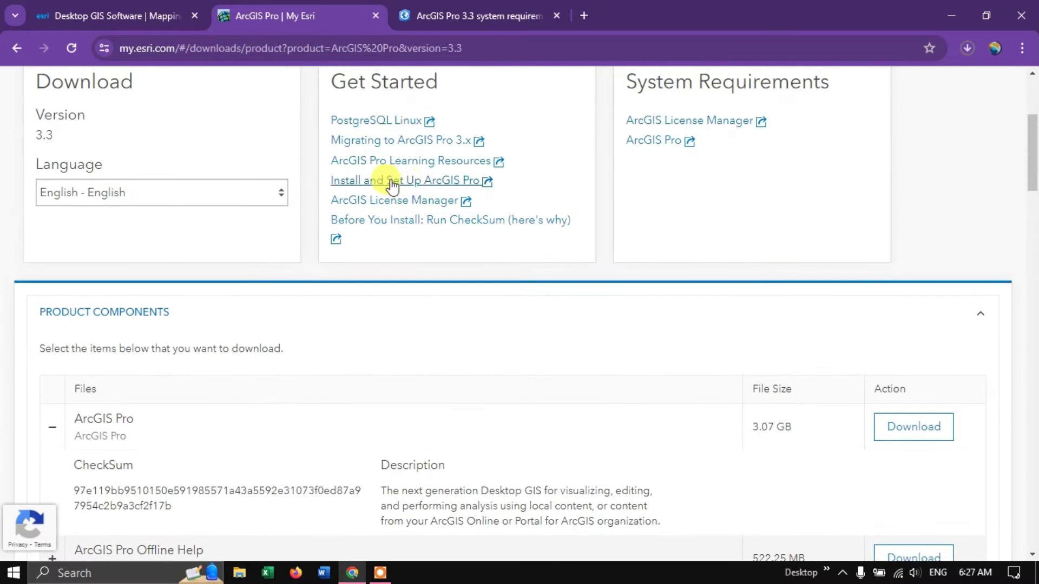
scroll(348, 209, "down", 4)
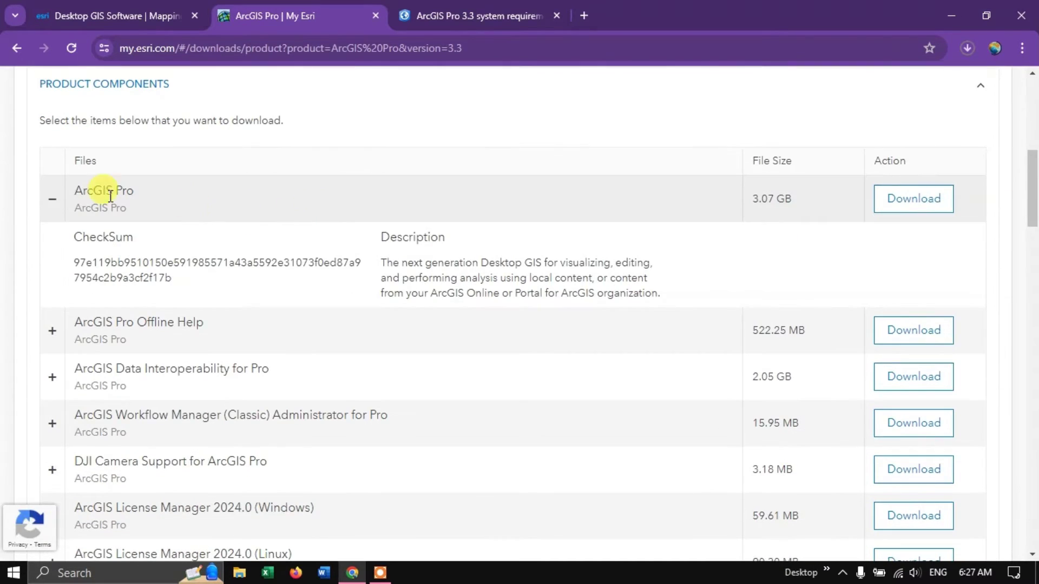
left_click(51, 200)
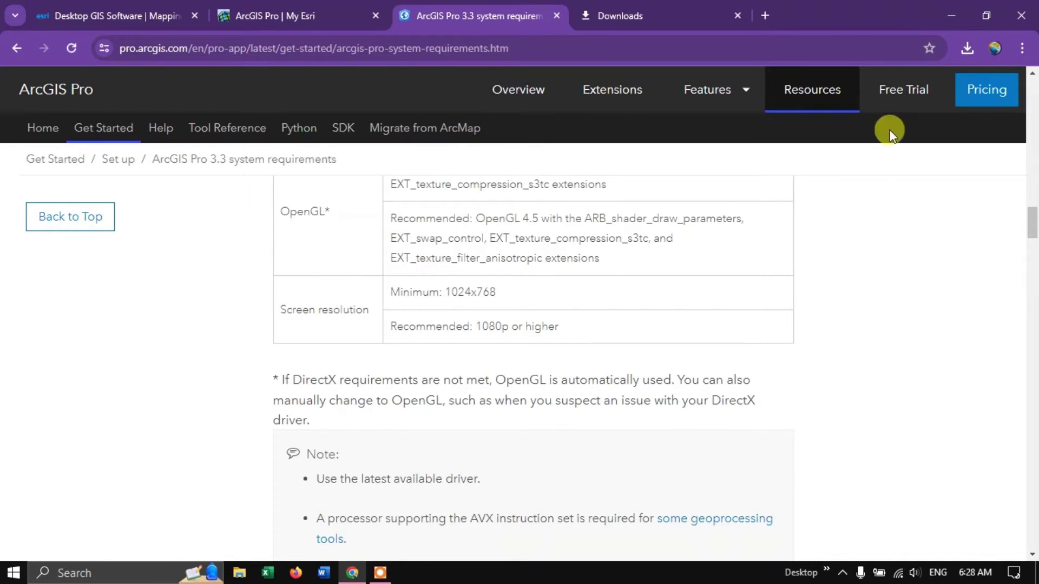
- Show the downloaded ArcGISPro_33_190016.exe in its File Explorer folder and launch the installer
left_click(967, 48)
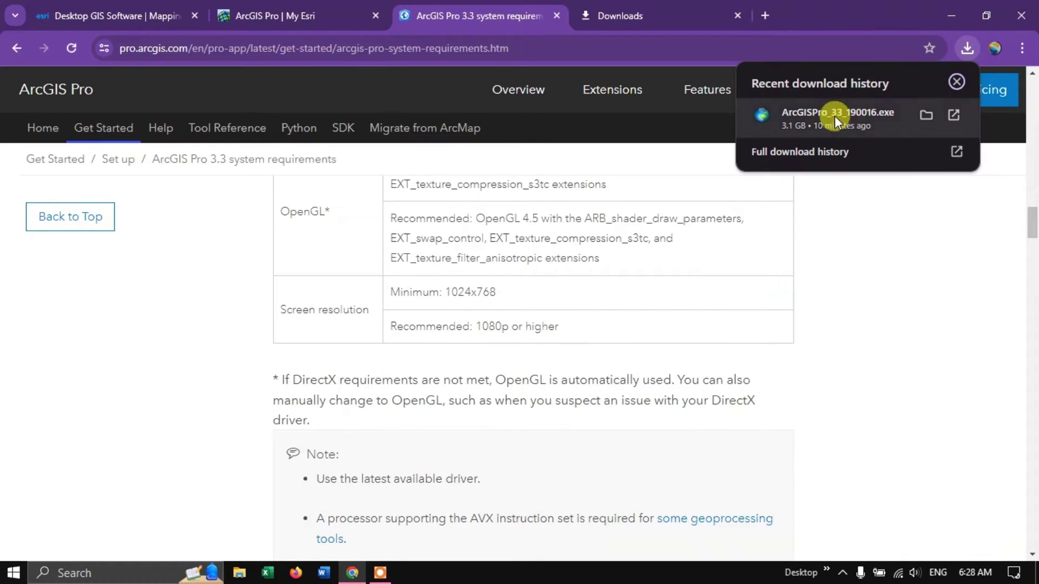
left_click(924, 114)
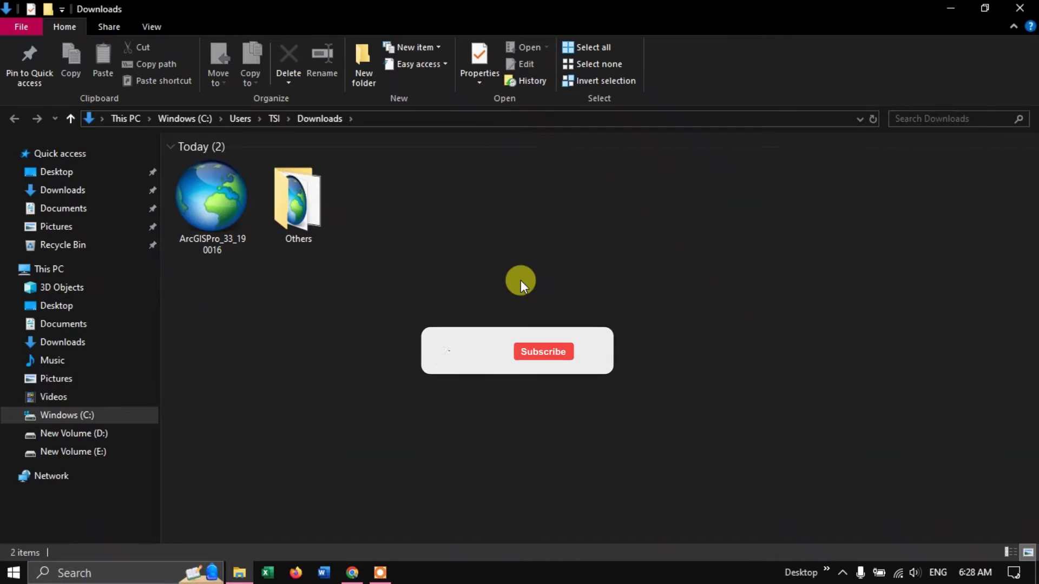
left_click(226, 212)
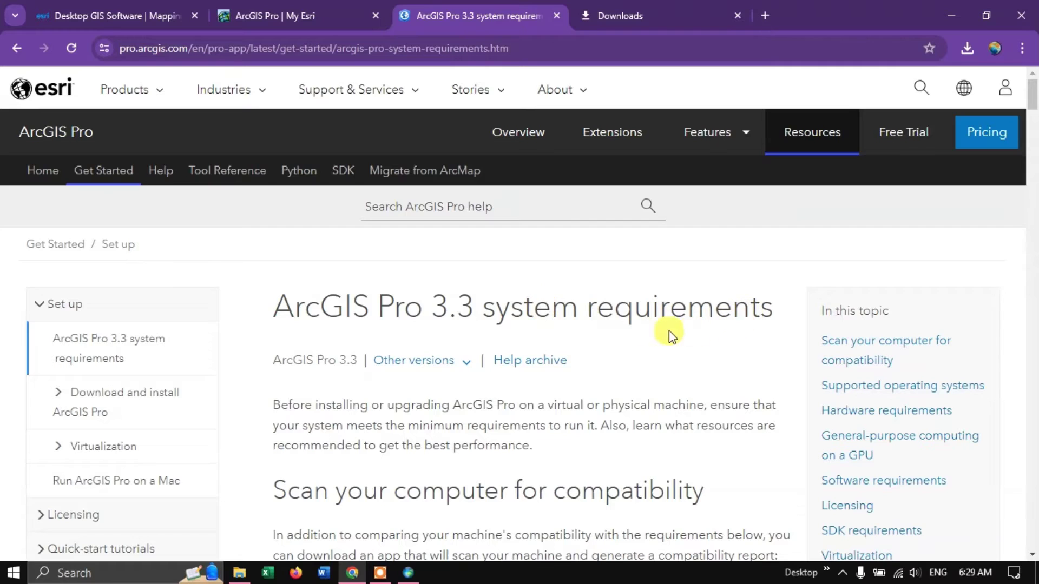
- Switch the system requirements page to ArcGIS Pro version 3.1 and examine its supported operating systems
scroll(638, 329, "down", 1)
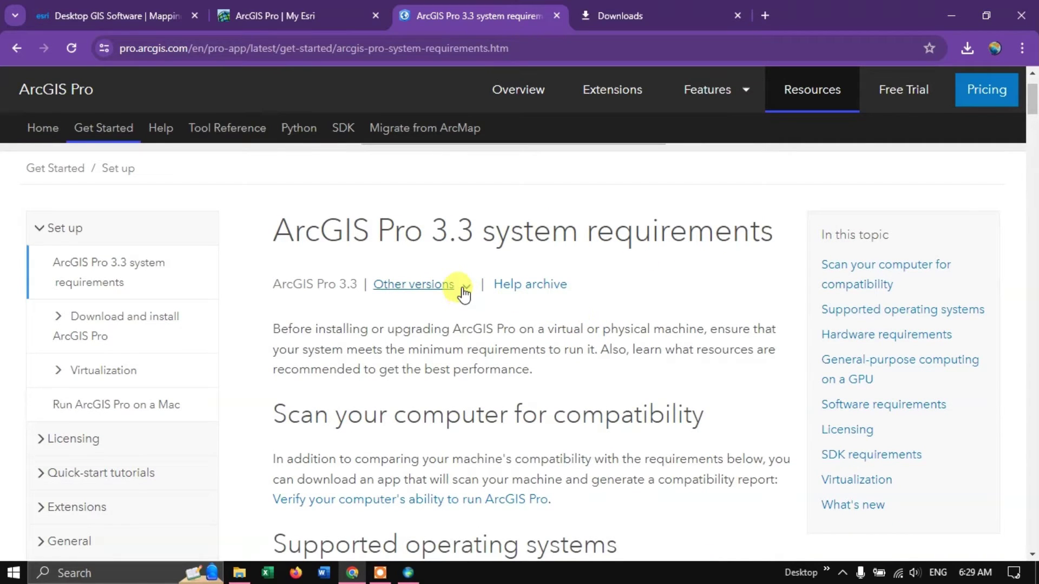
left_click(463, 292)
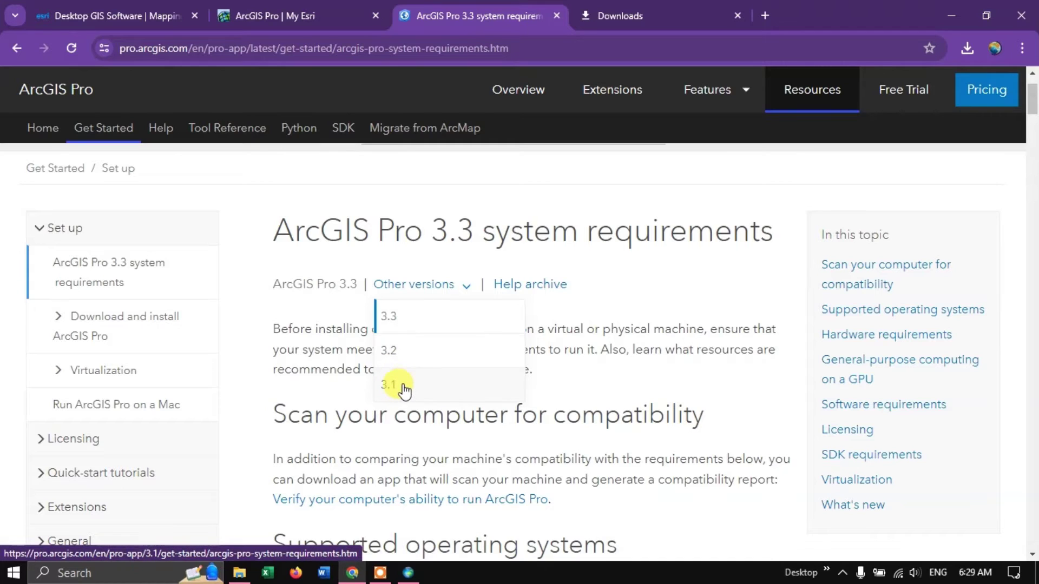
scroll(411, 346, "down", 2)
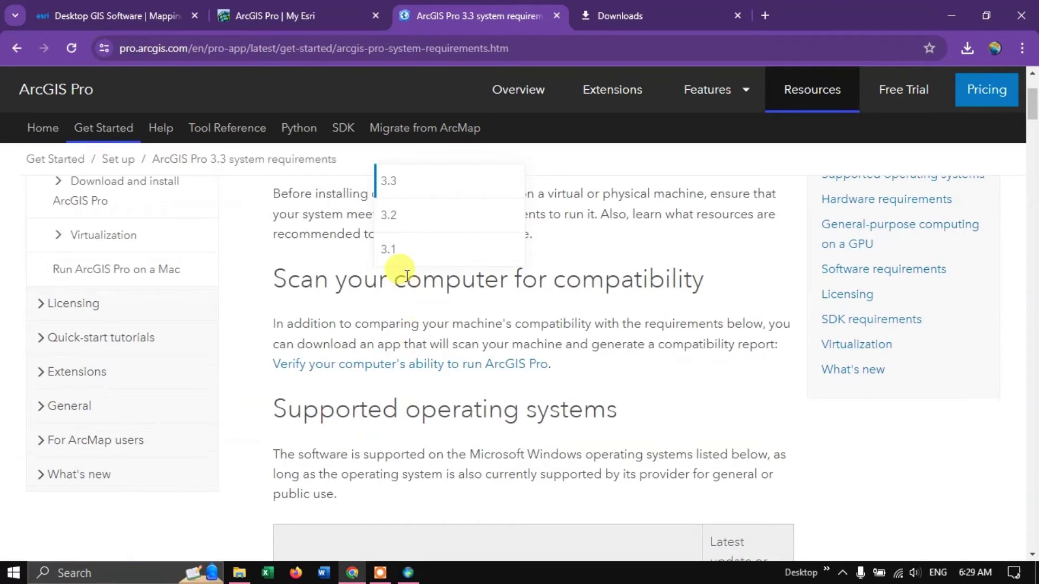
left_click(401, 257)
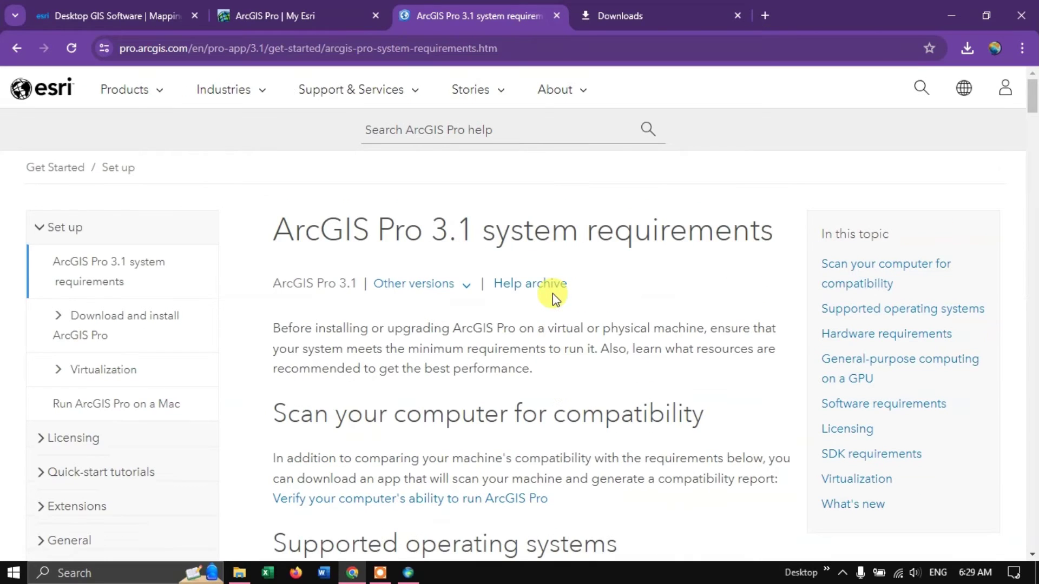
scroll(553, 293, "down", 5)
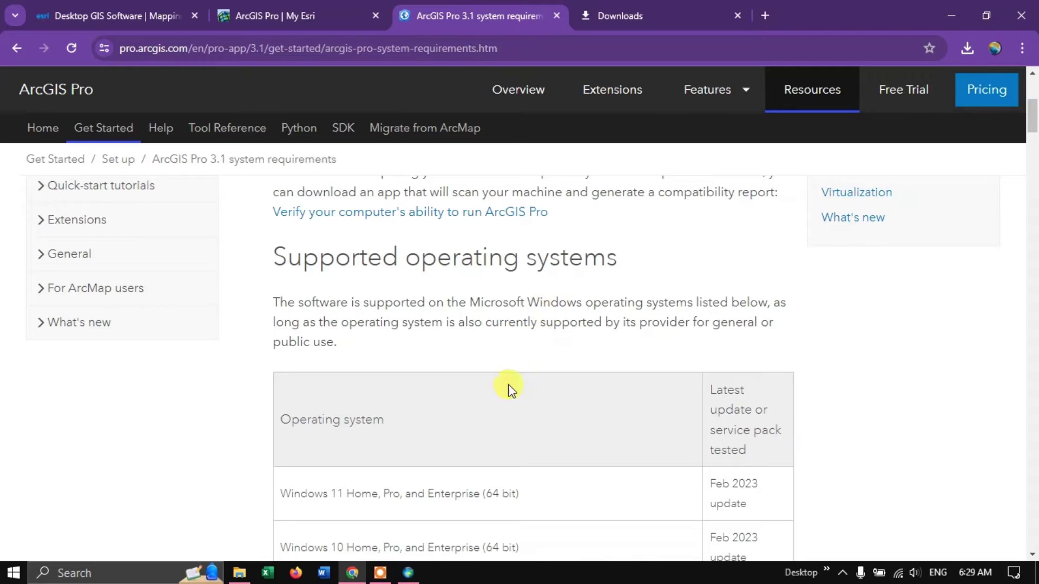
- Return to the ArcGIS Pro installer, extract the files to the Documents\ArcGIS Pro 3.3 folder, and launch the setup program
left_click(408, 572)
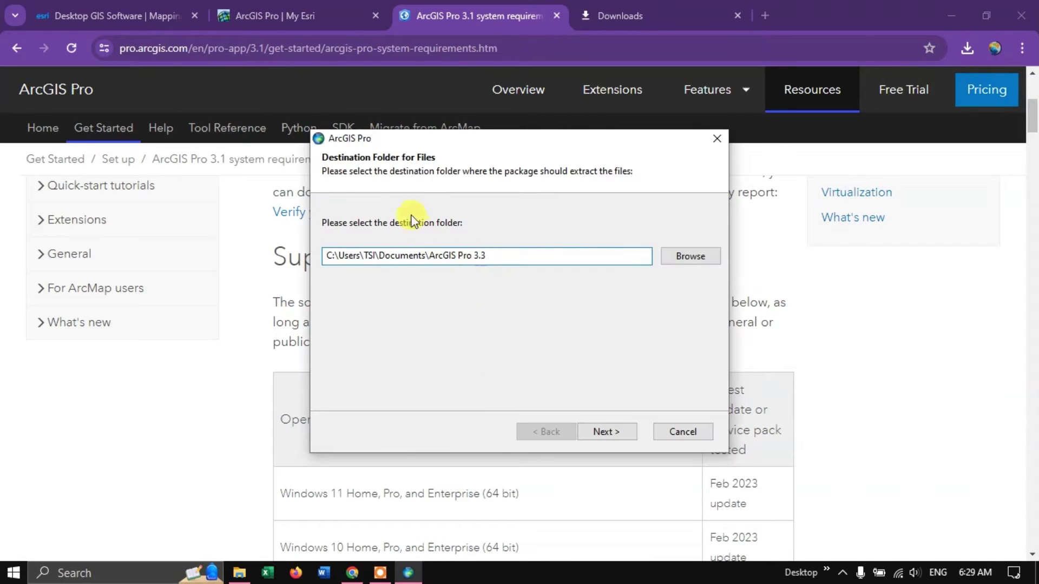
left_click_drag(444, 144, 428, 136)
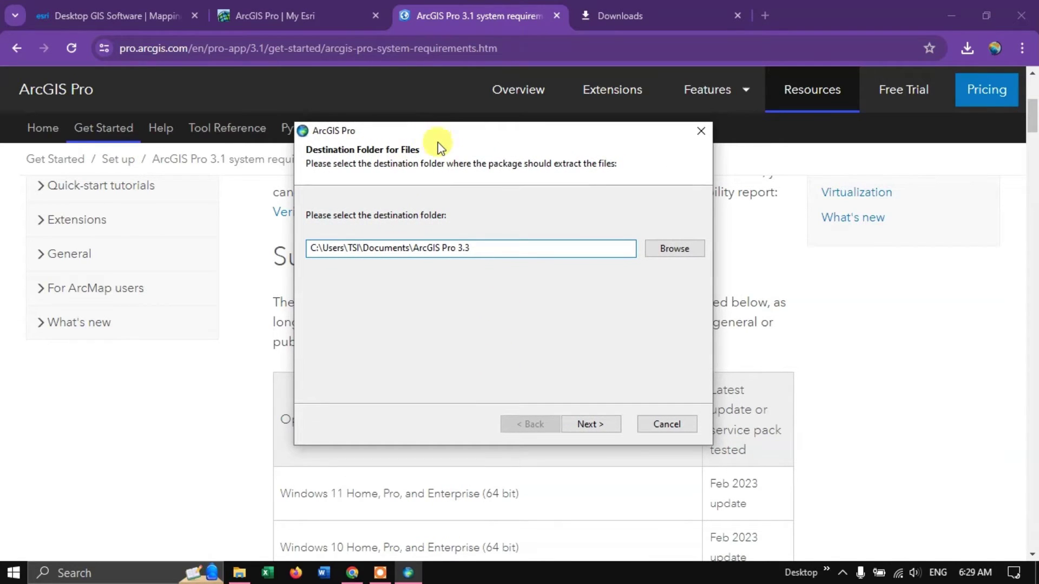
left_click(595, 424)
left_click(586, 425)
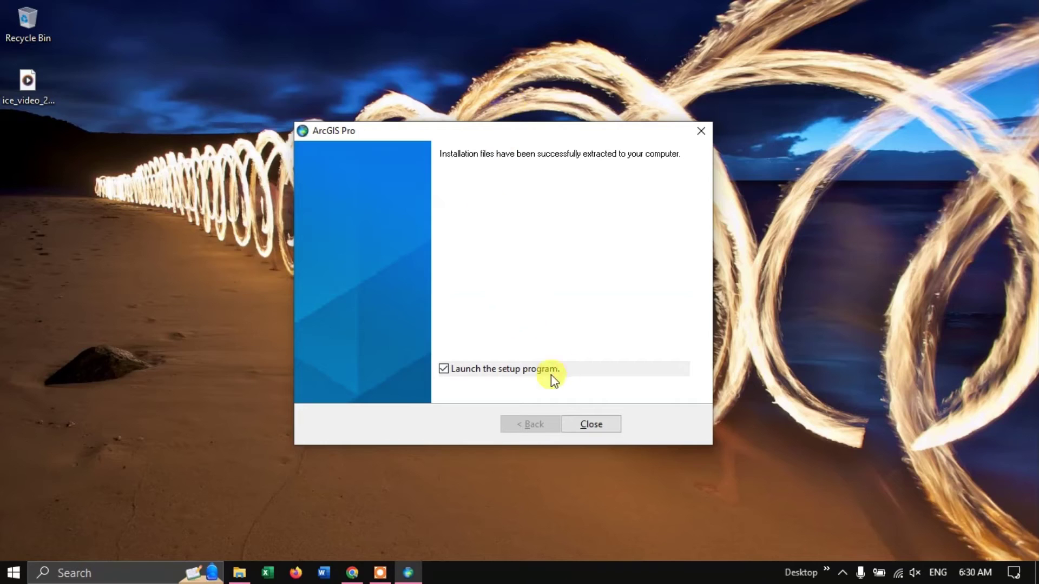
left_click(588, 425)
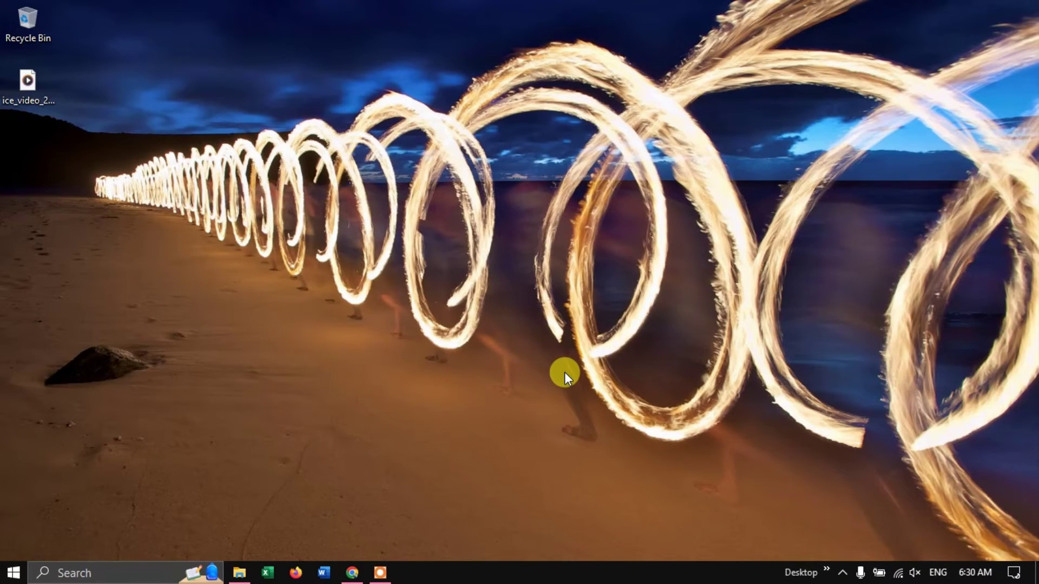
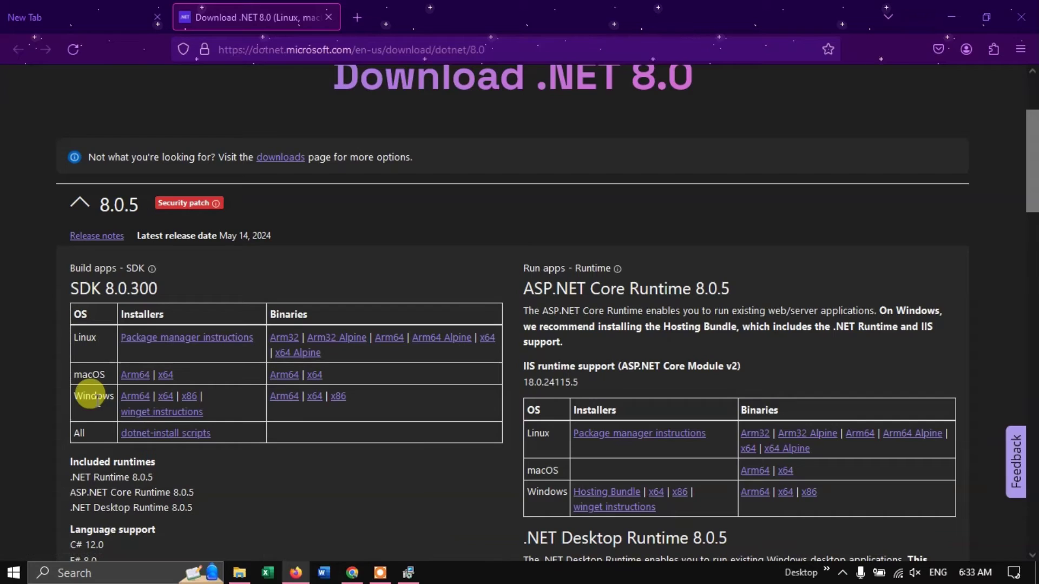
- Download the Windows x64 installer of .NET SDK 8.0.300 from the .NET 8.0 download page
left_click(166, 400)
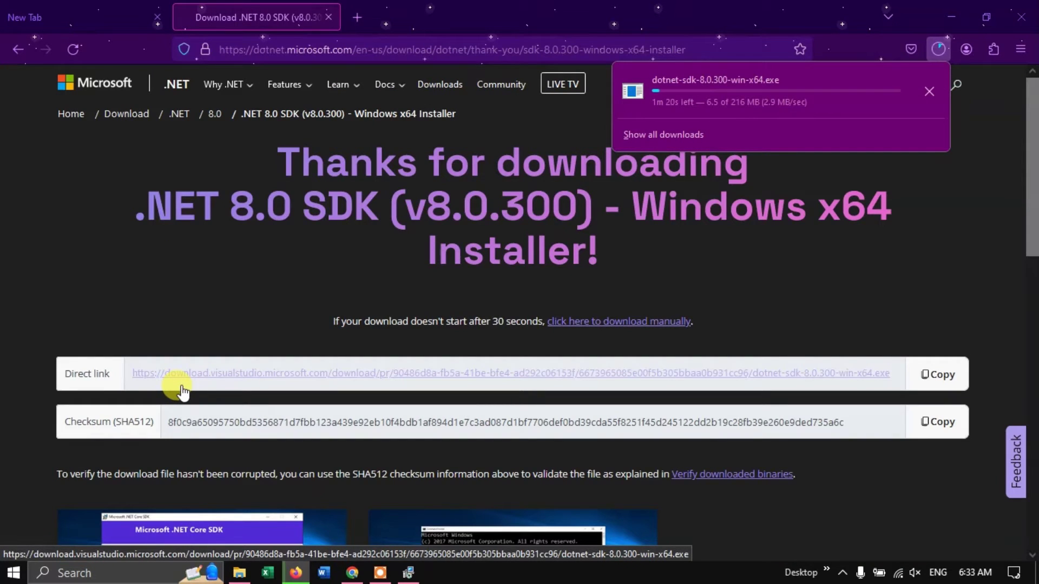
left_click(491, 379)
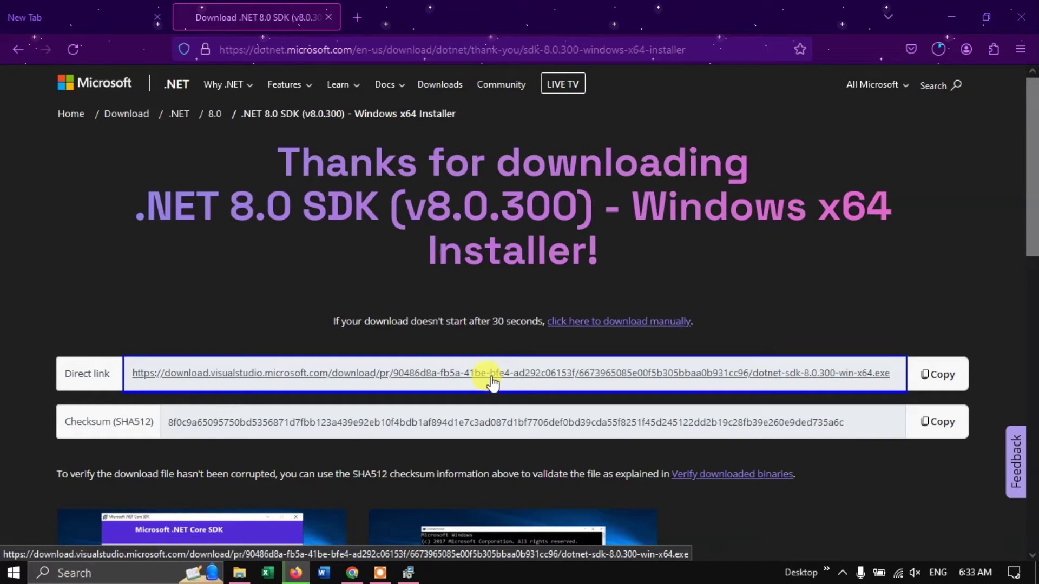
left_click(942, 50)
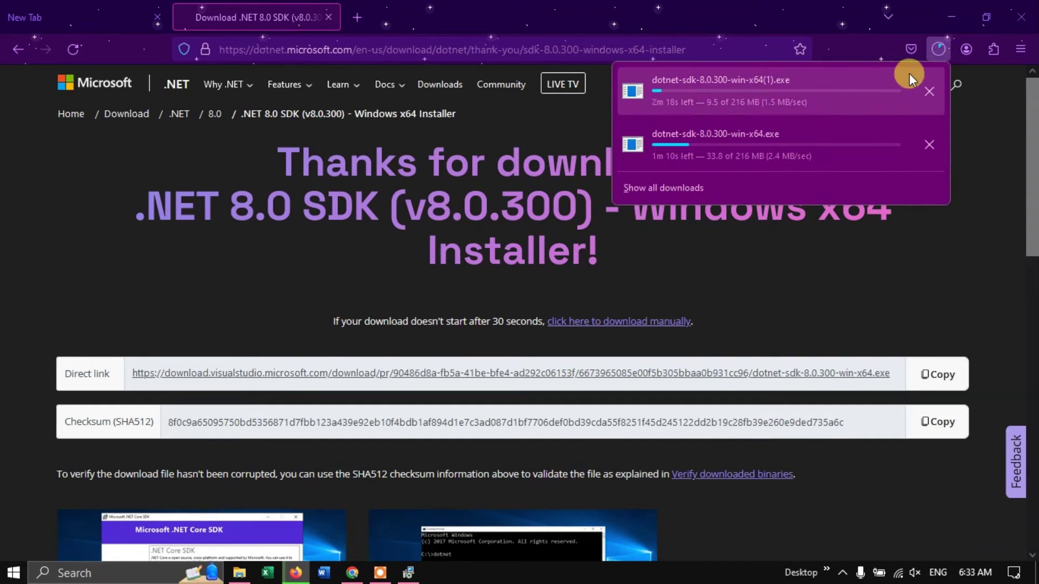
left_click(930, 90)
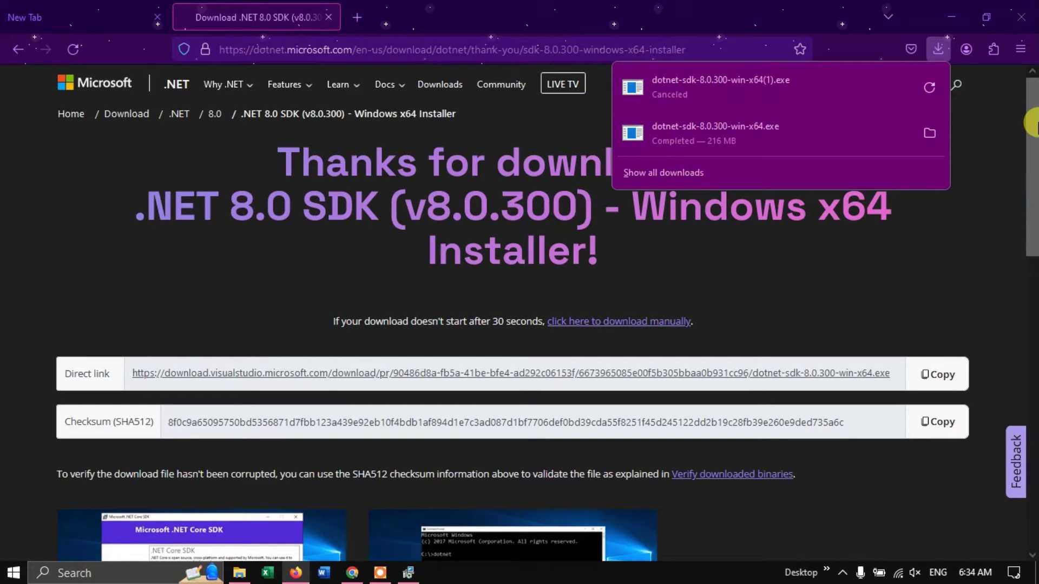
- Install Microsoft .NET SDK 8.0.300 from the downloaded dotnet-sdk-8.0.300-win-x64 file and close its installer
left_click(929, 133)
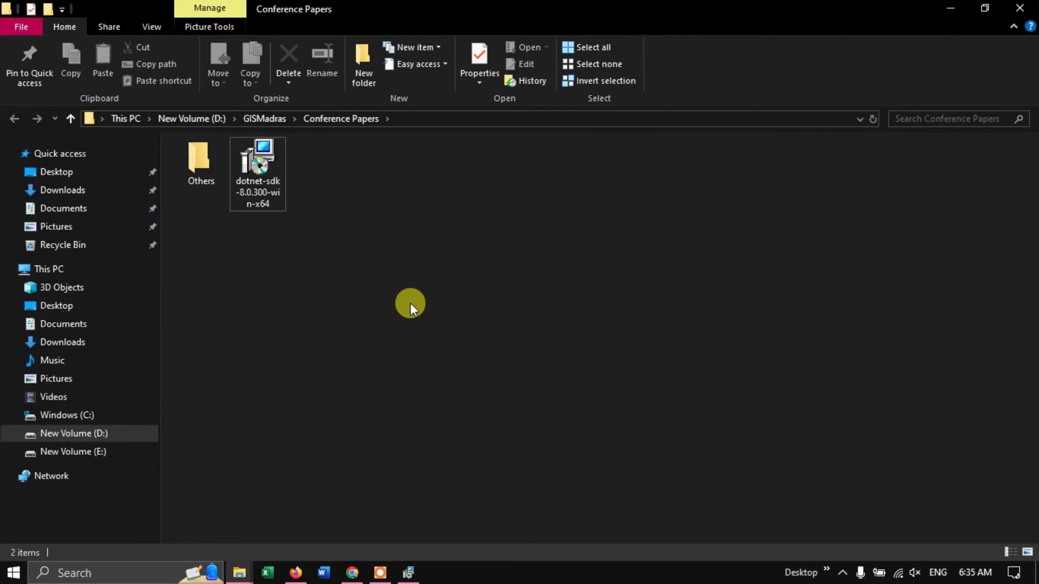
double_click(268, 169)
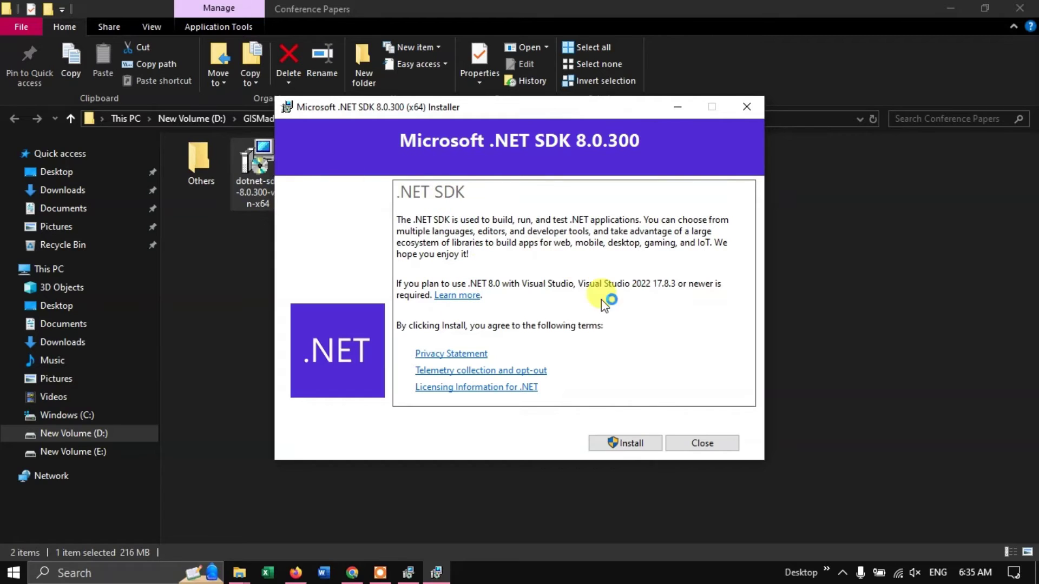
left_click(627, 444)
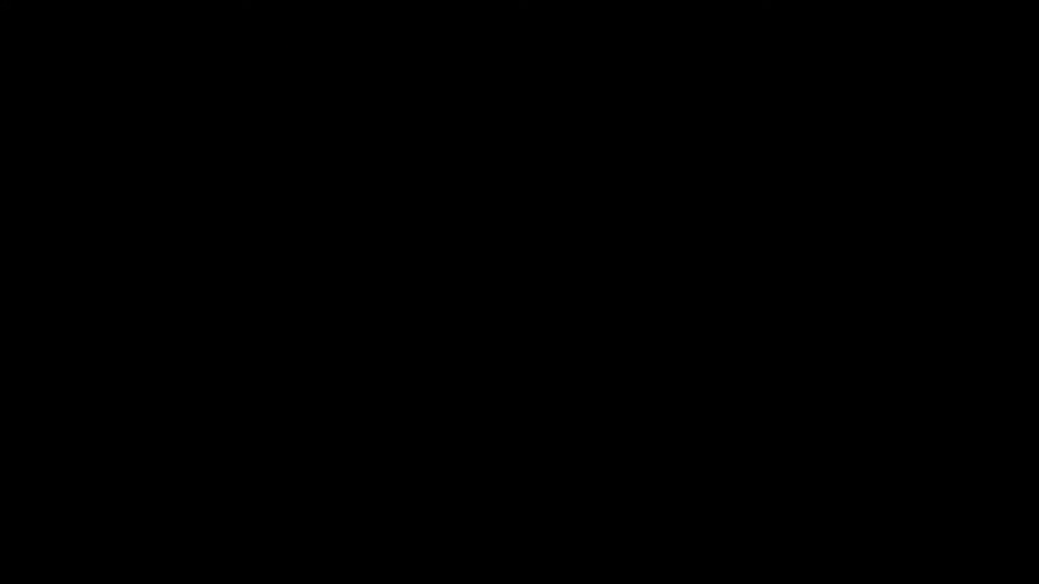
left_click(468, 397)
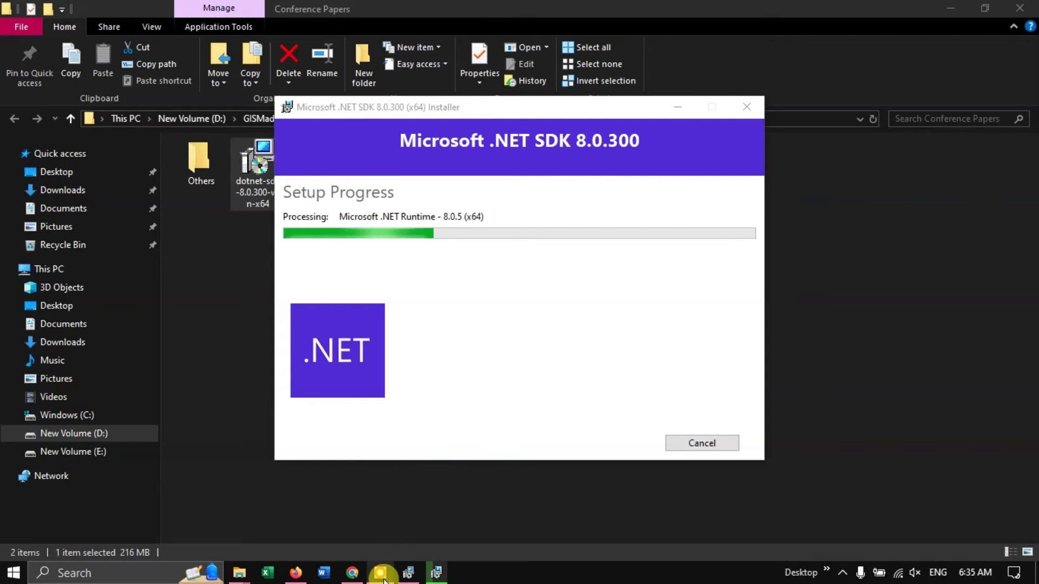
mouse_move(506, 566)
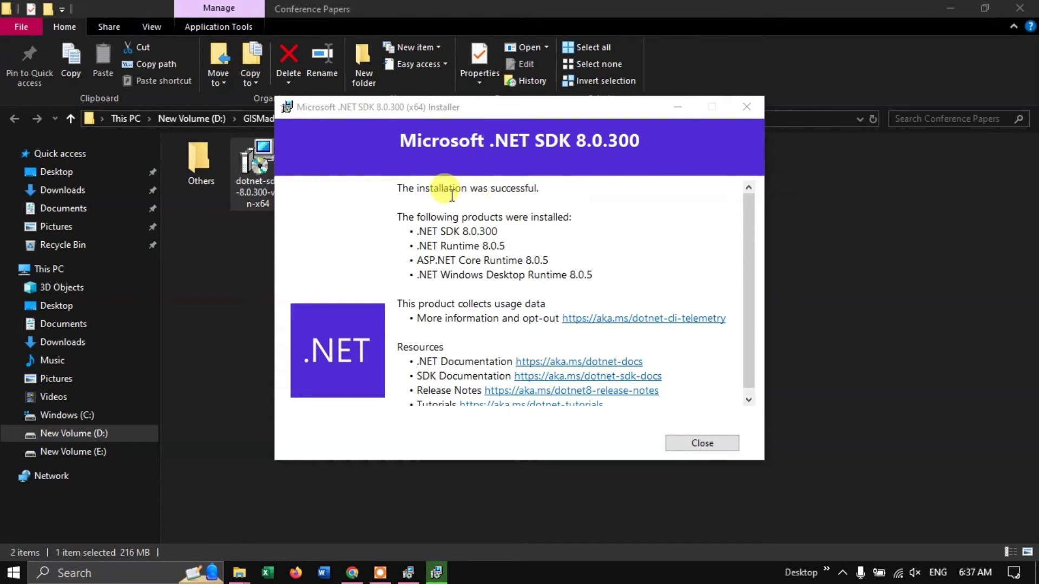
scroll(569, 192, "down", 1)
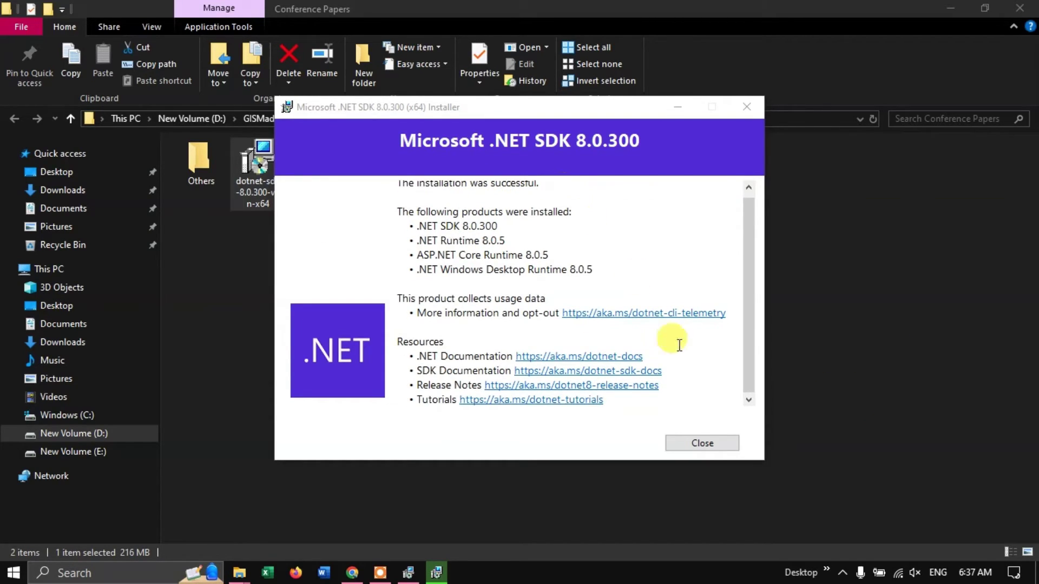
left_click(706, 444)
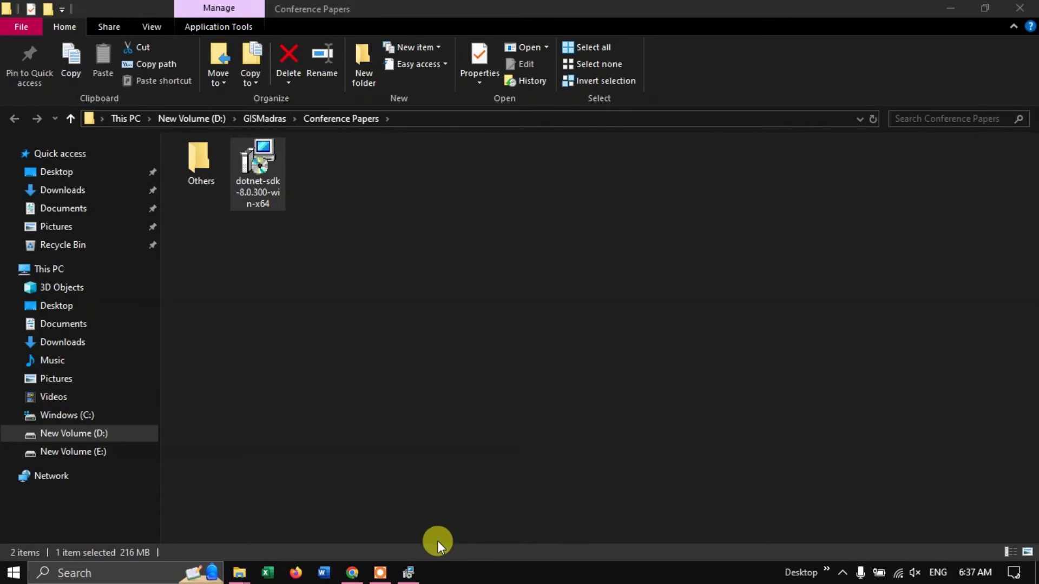
- Return to the ArcGIS Pro Setup window, exit the missing prerequisite page, and finish the wizard
left_click(408, 572)
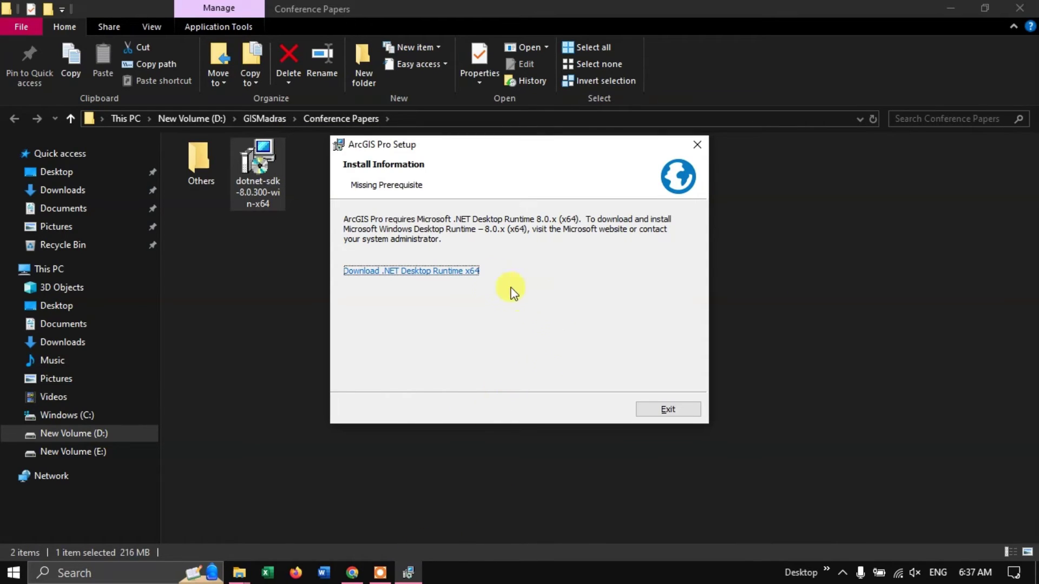
left_click(664, 409)
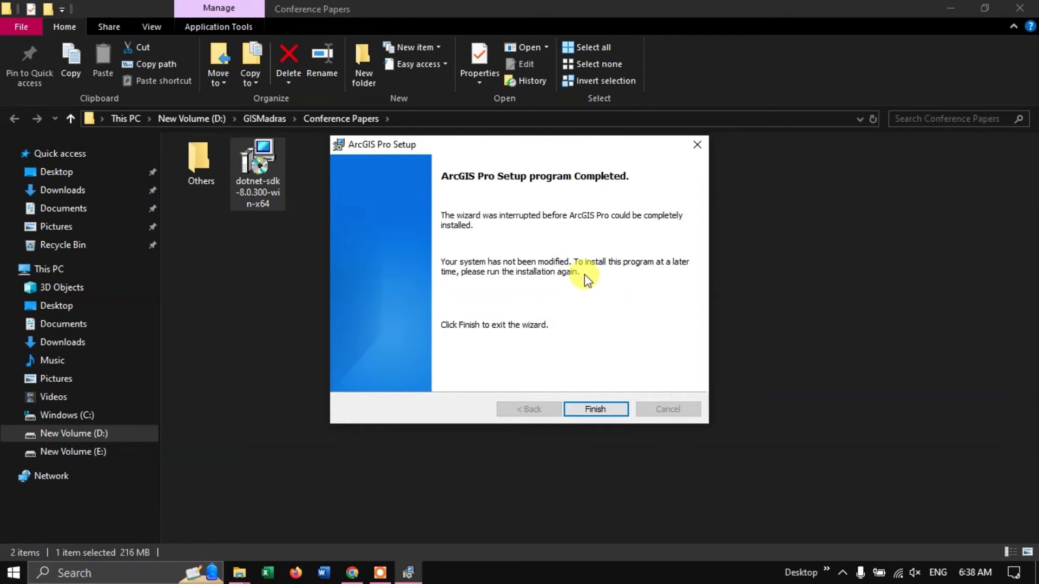
left_click(576, 409)
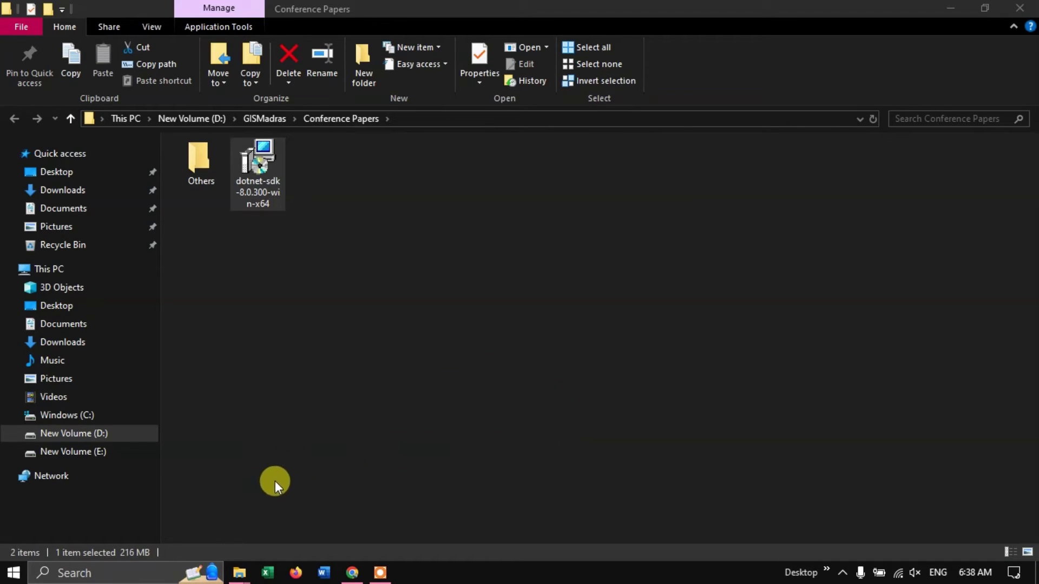
- Switch to the Downloads folder and launch the ArcGISPro_33_190016 installer again
mouse_move(240, 571)
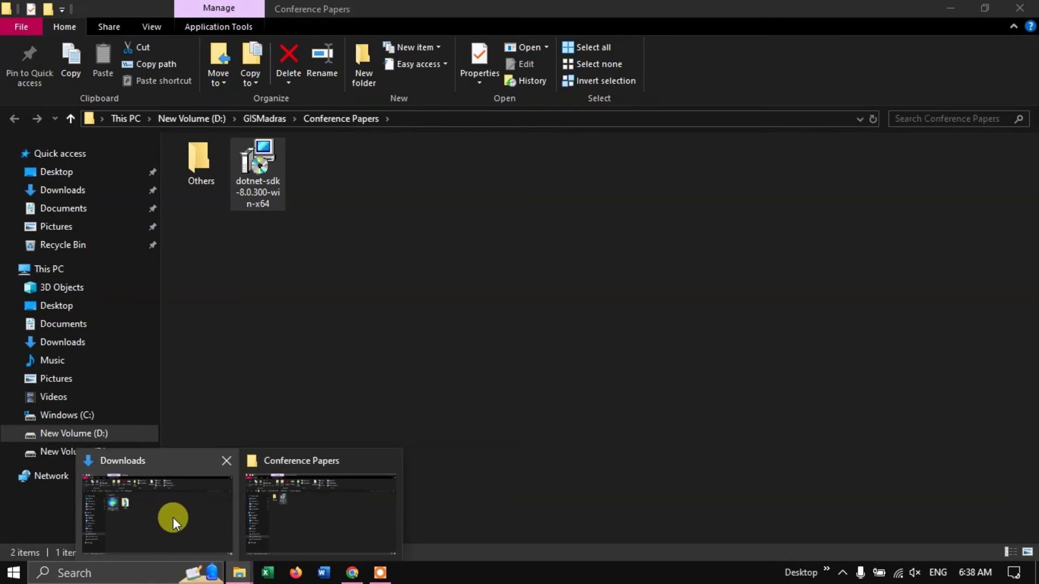
left_click(173, 517)
left_click(381, 279)
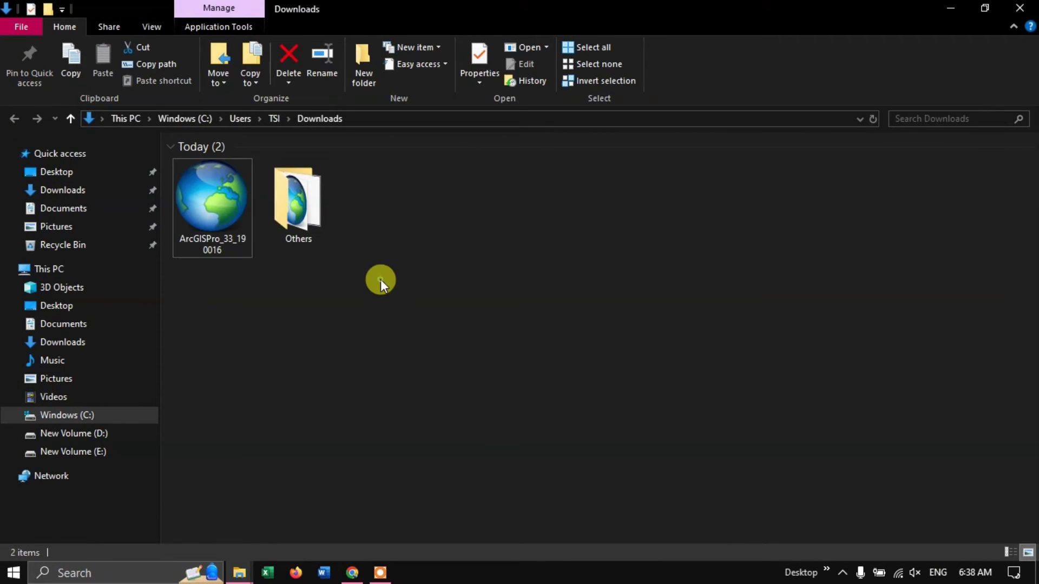
left_click(219, 201)
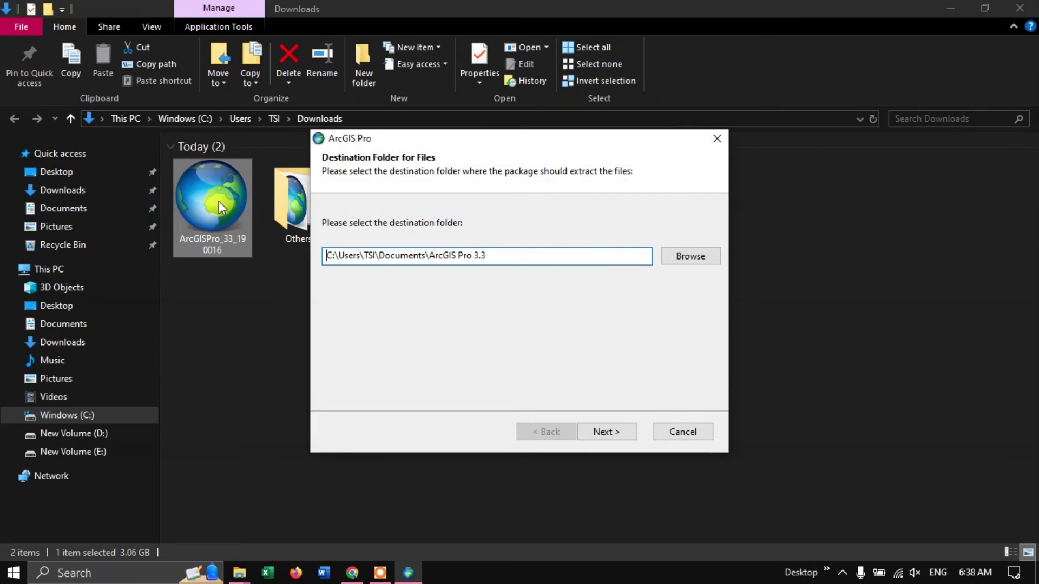
- Extract the installation files again, overwriting all conflicting files in the destination folder, and launch the setup program
left_click(606, 431)
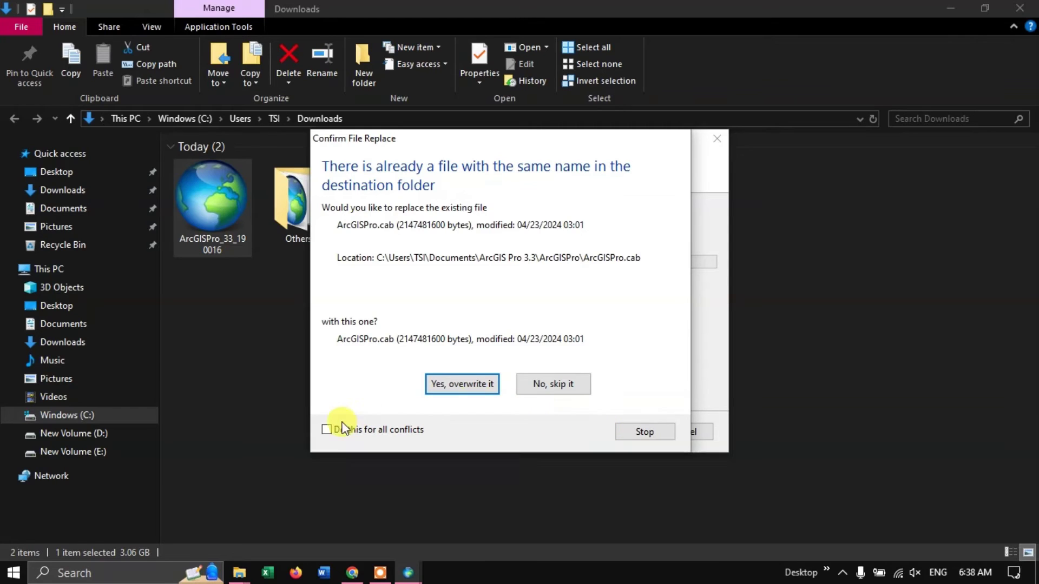
left_click(326, 429)
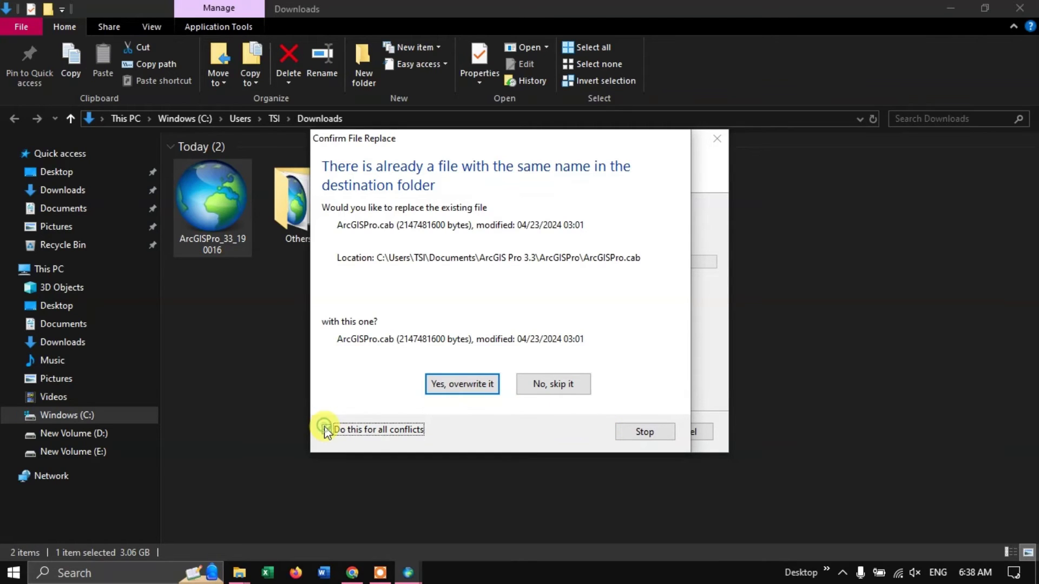
left_click(483, 385)
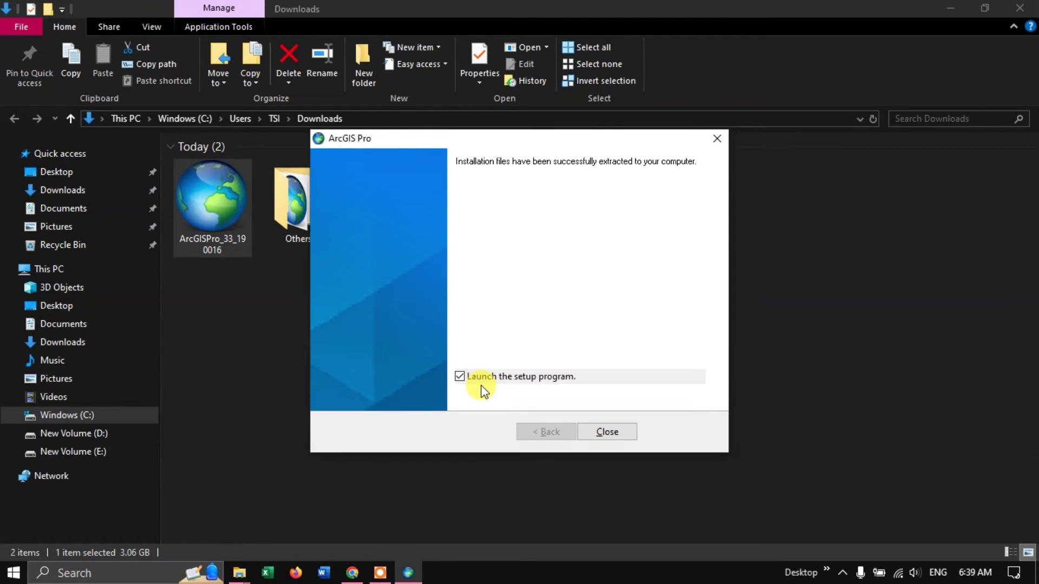
left_click(620, 435)
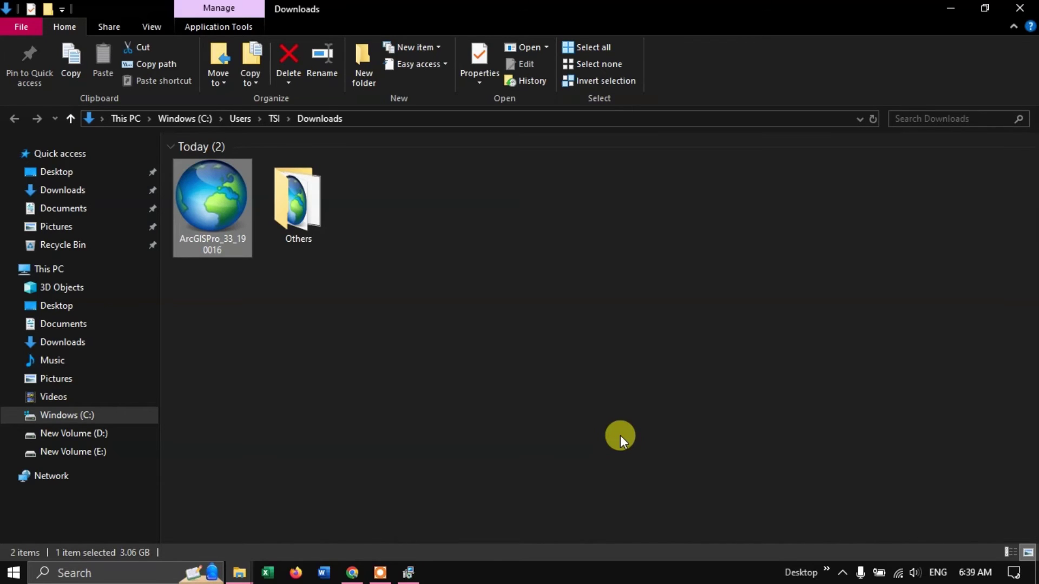
- In the ArcGIS Pro Setup wizard, accept the master agreement and choose installation for anyone who uses this computer, continuing to feature selection
left_click(410, 571)
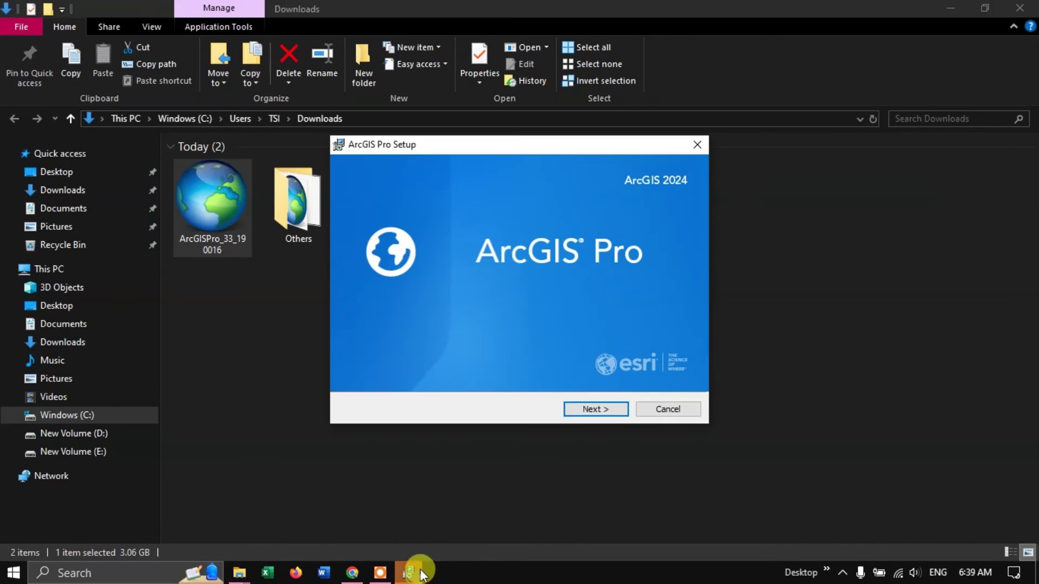
left_click(593, 410)
left_click(593, 410)
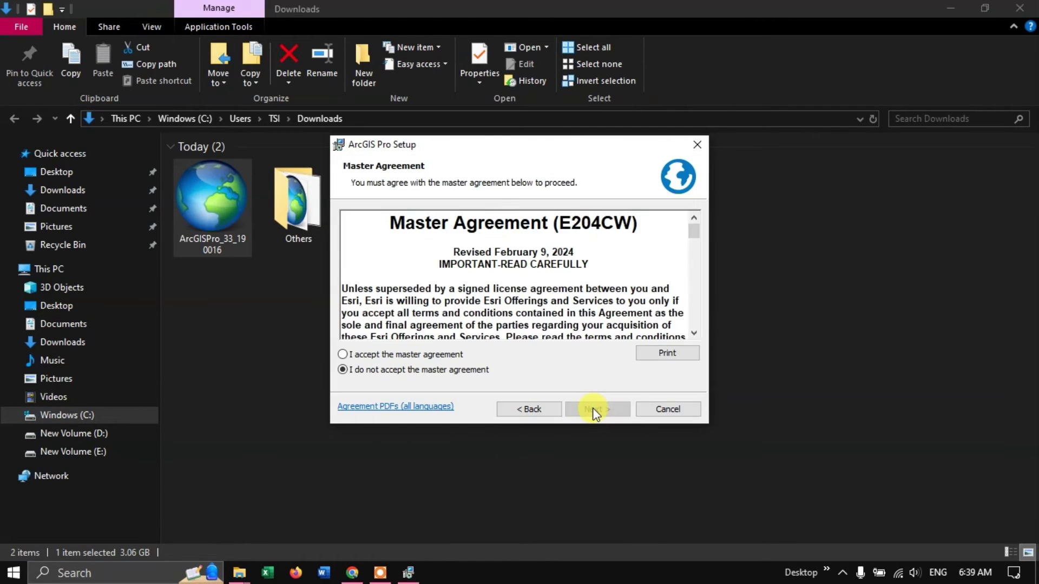
left_click(351, 356)
left_click(603, 409)
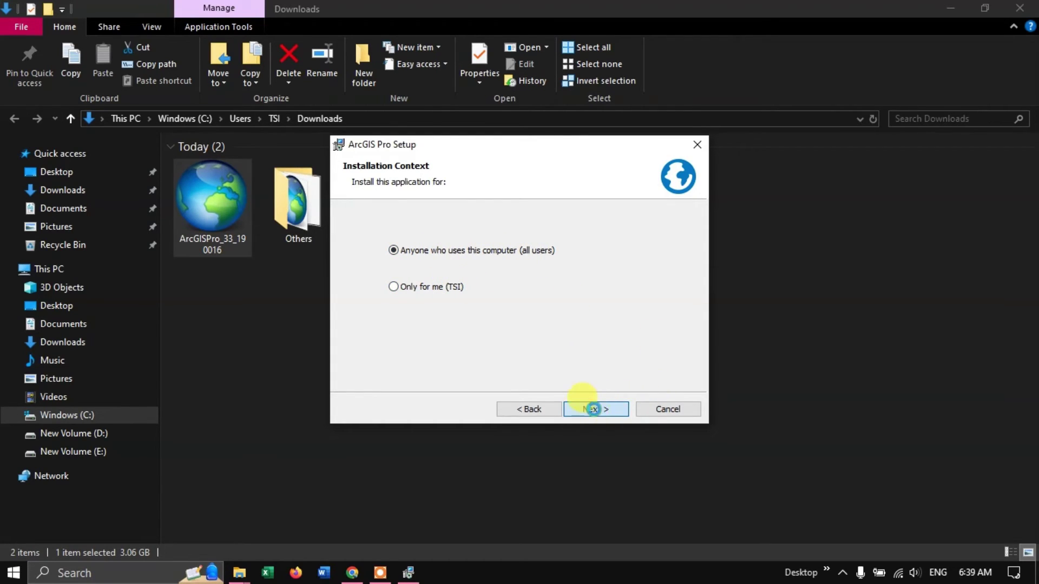
left_click(594, 409)
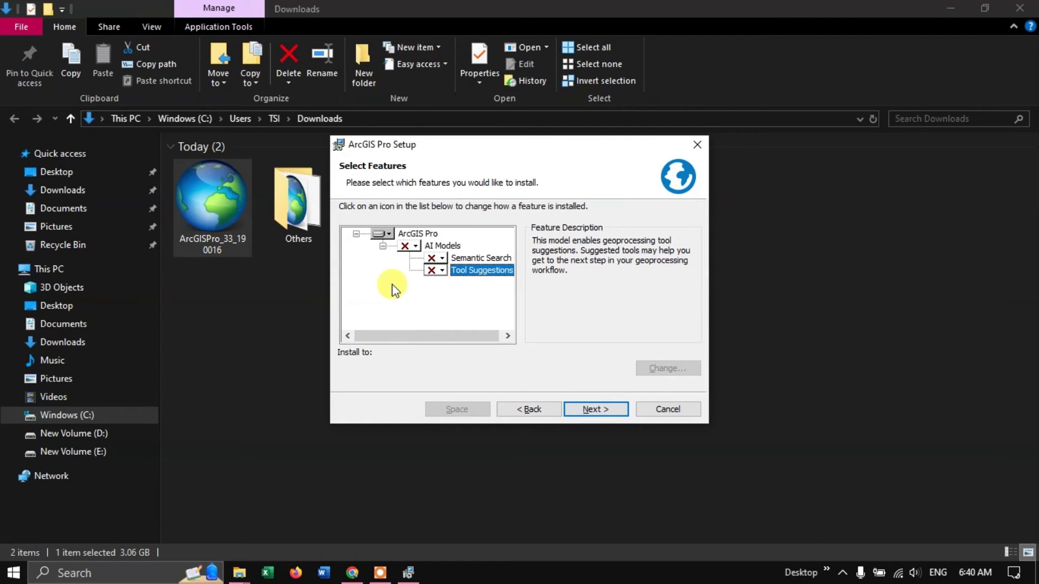
left_click(414, 246)
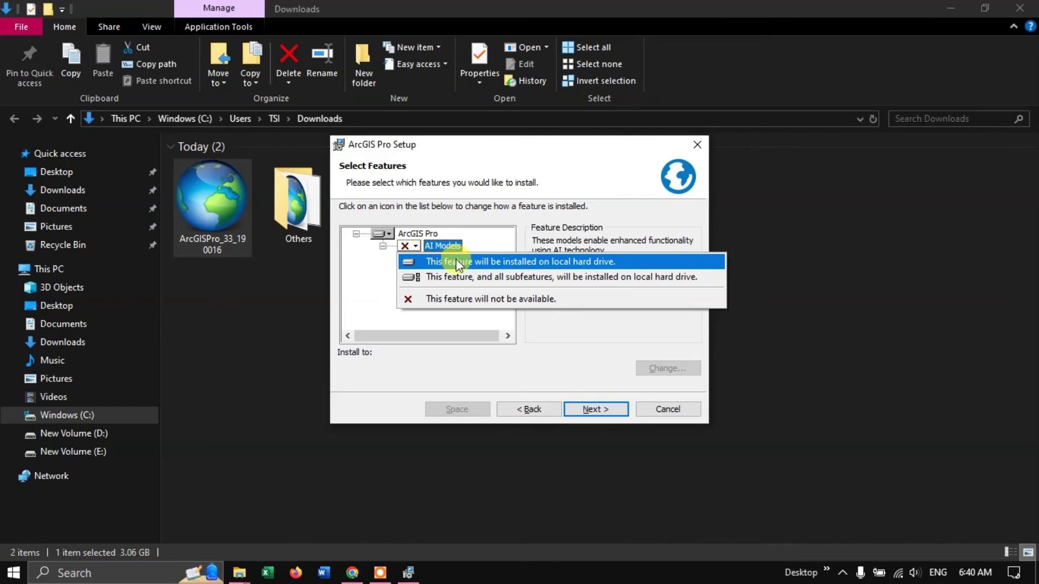
left_click(546, 262)
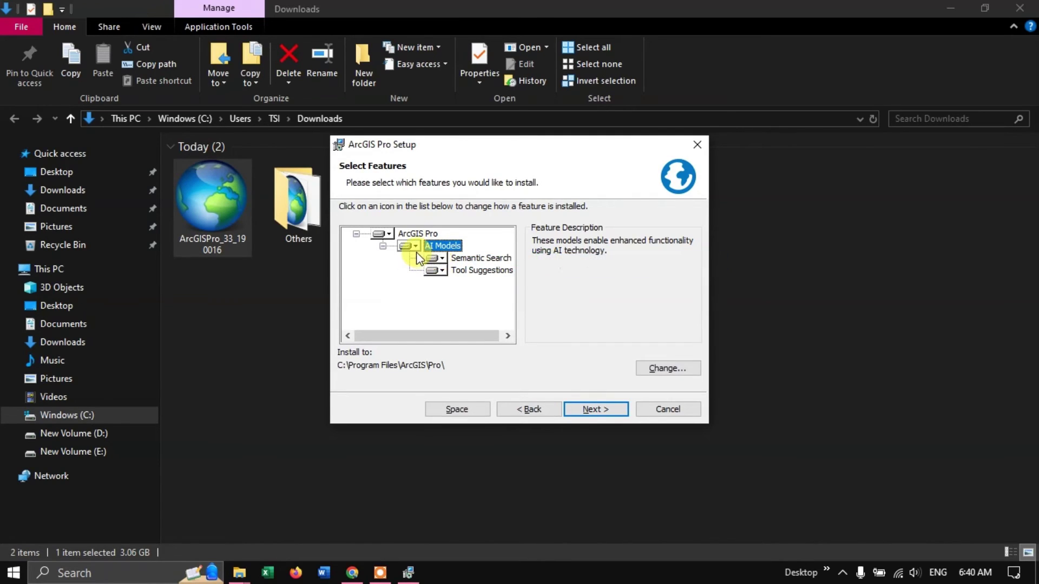
left_click(437, 296)
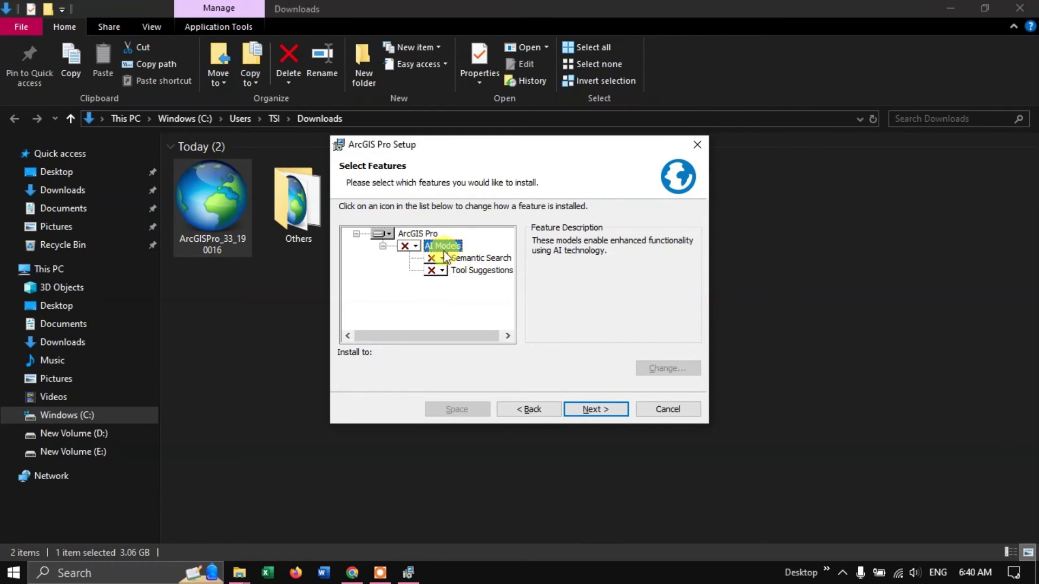
- Opt out of the Esri User Experience Improvement program, install ArcGIS Pro, and finish the wizard with Run ArcGIS Pro now enabled
left_click(597, 409)
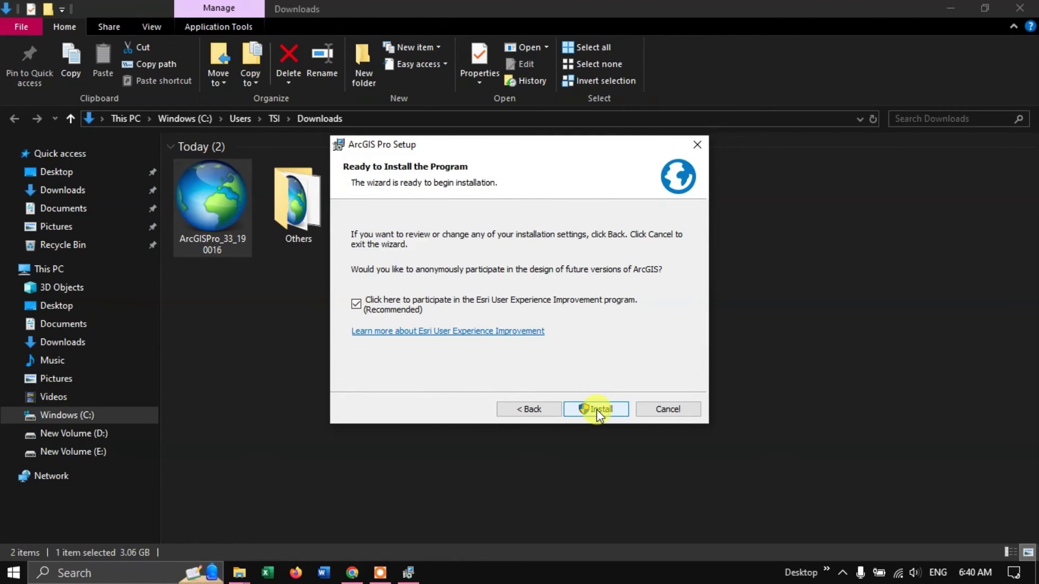
left_click(356, 303)
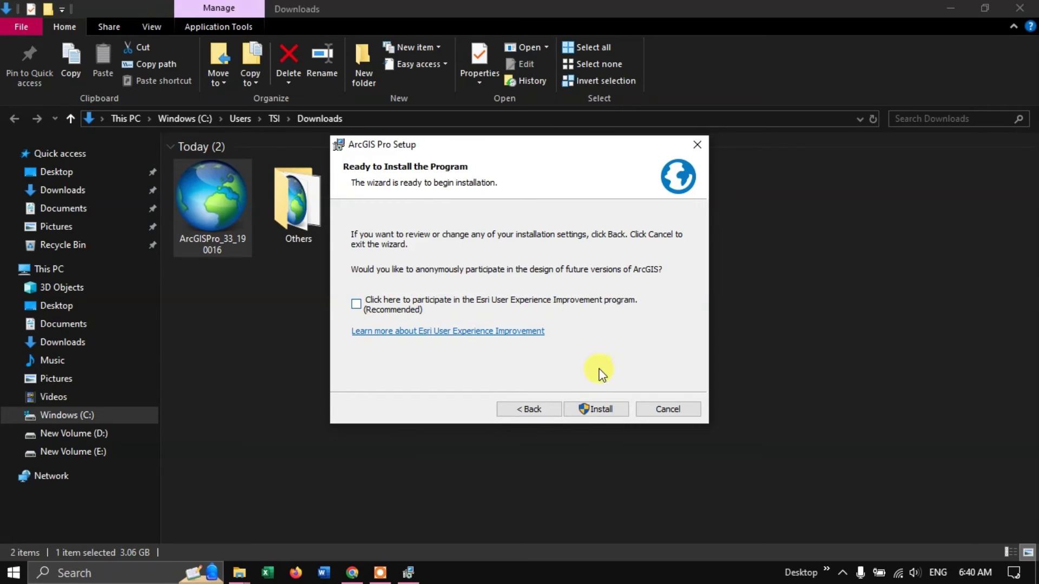
left_click(594, 410)
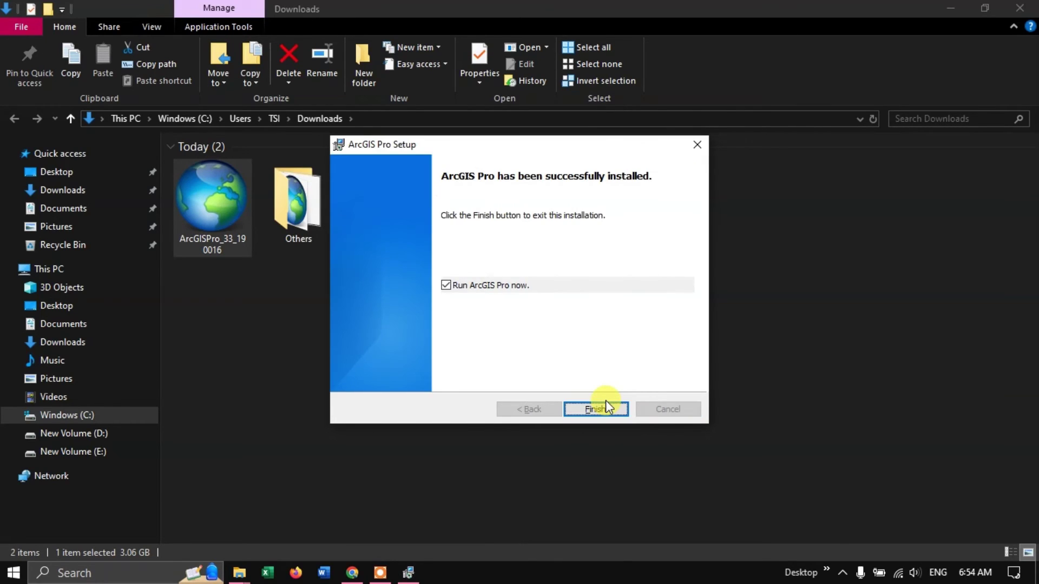
left_click(596, 408)
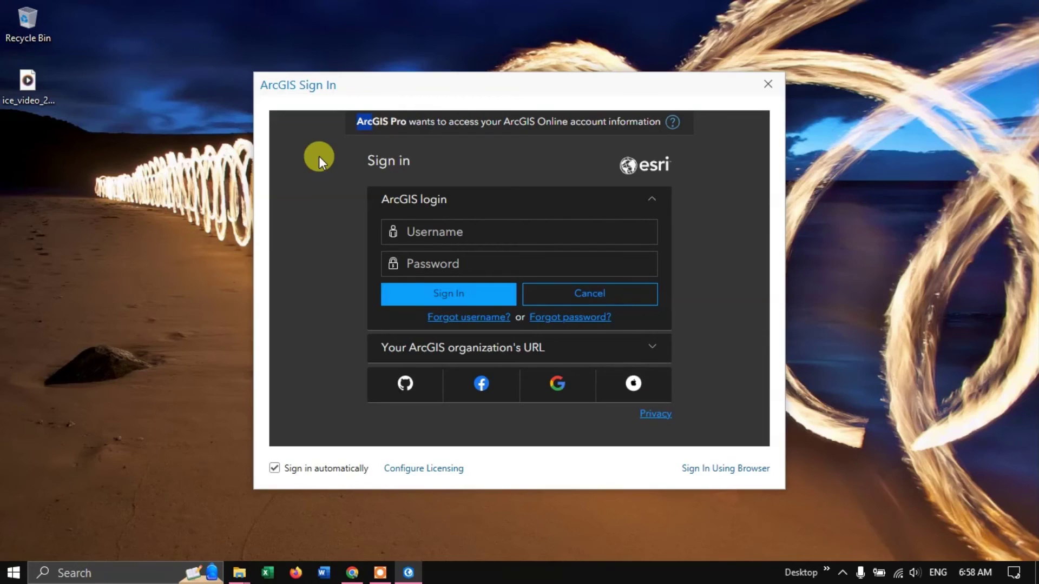
- Try to sign in through the ArcGIS Sign In window with the account username and password
left_click(427, 231)
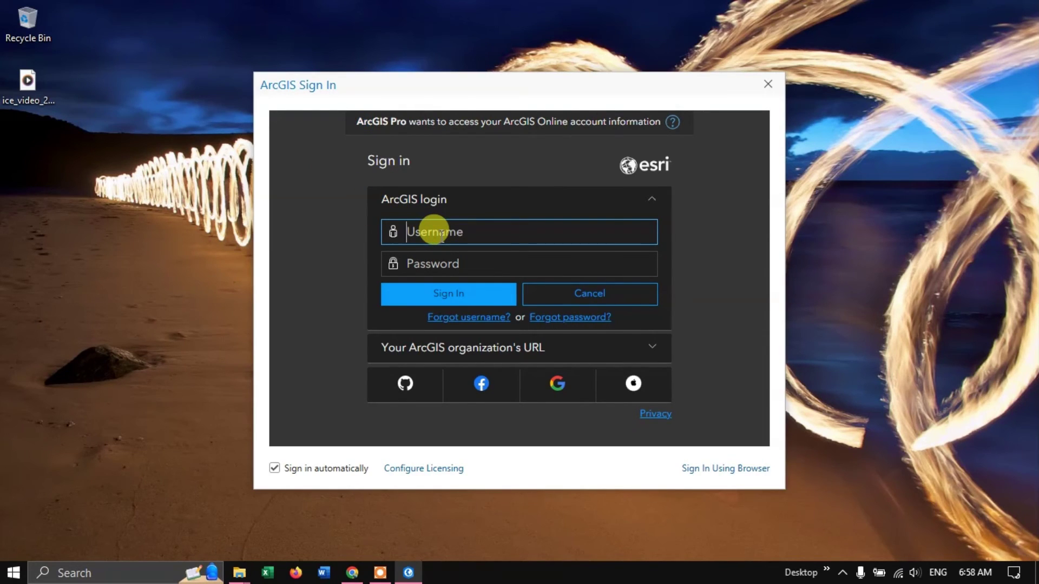
key("ctrl+v")
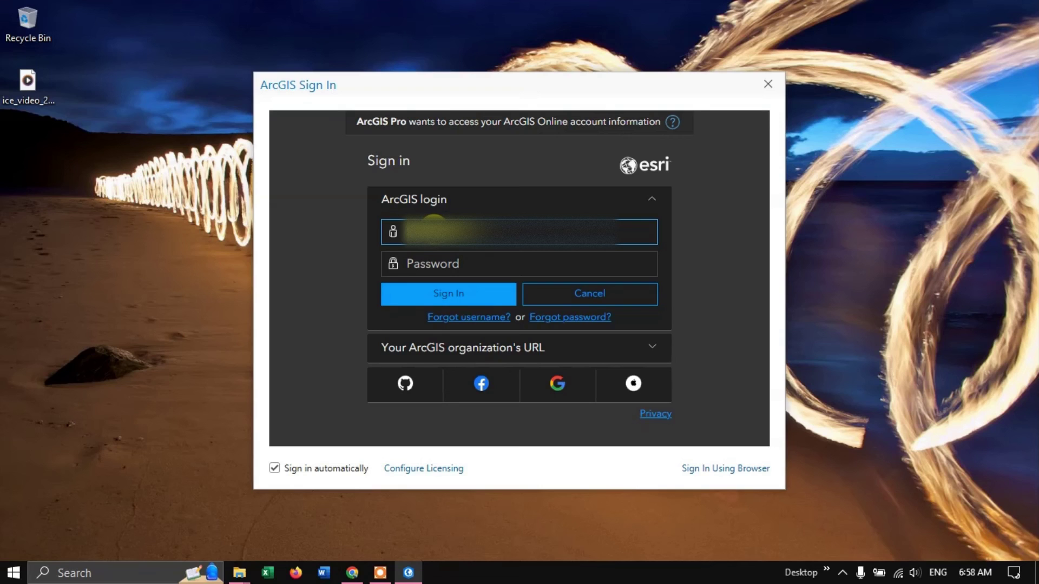
key("Tab")
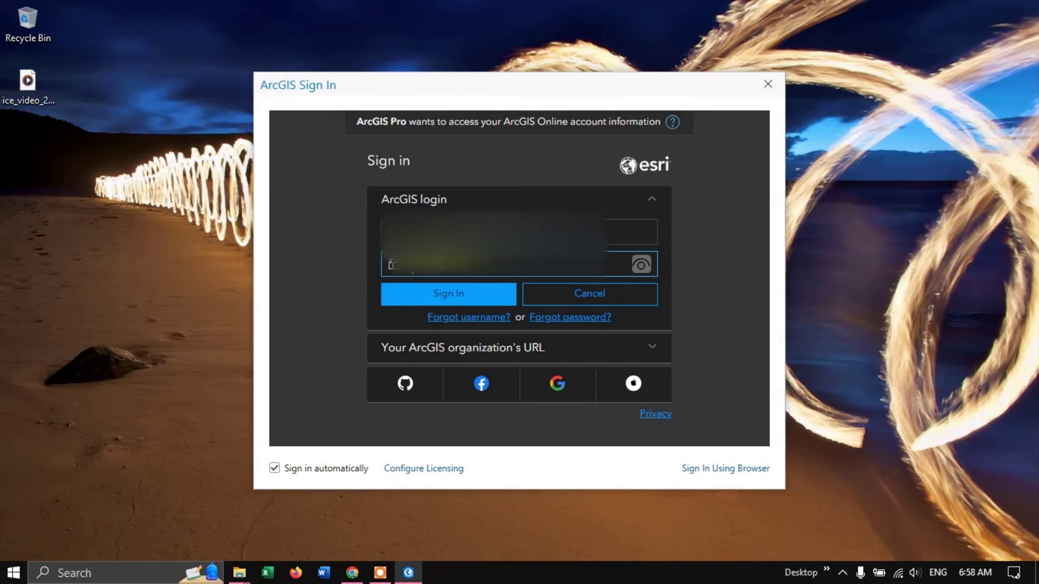
type("••")
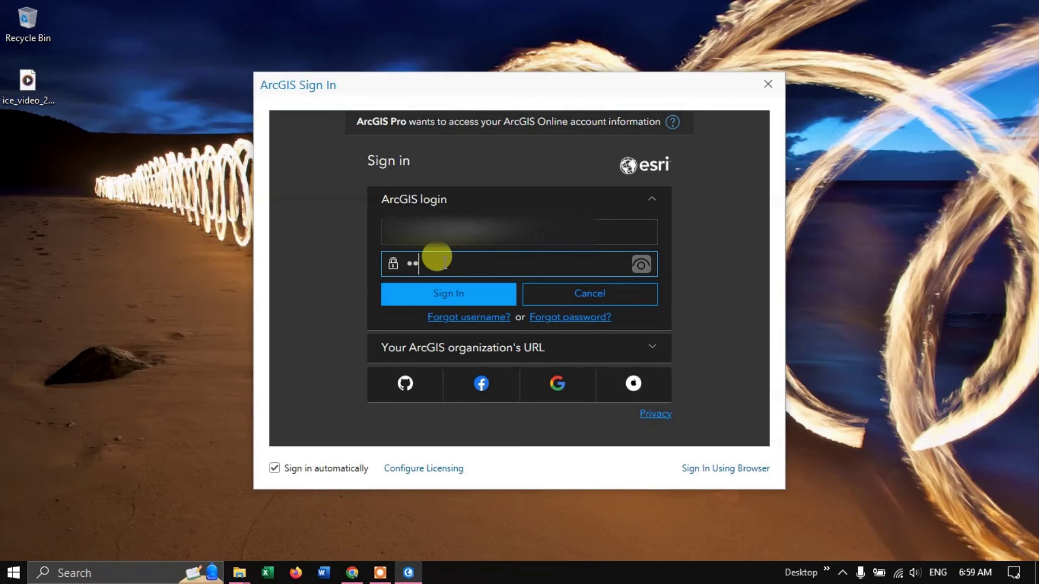
type("••••••")
type("••••••")
left_click(468, 295)
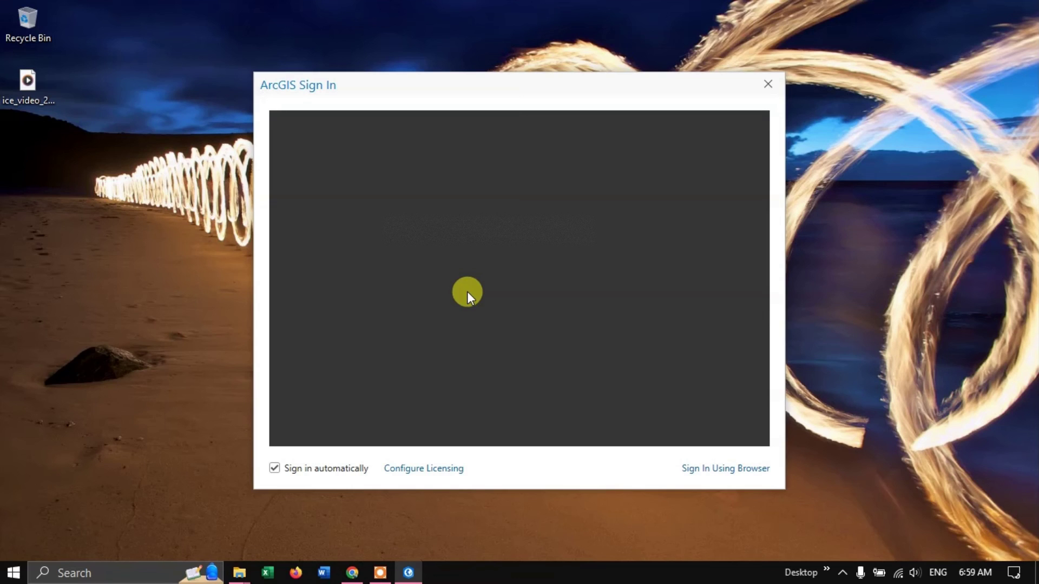
- Switch to signing in using the browser and choose to always sign in that way
left_click(721, 476)
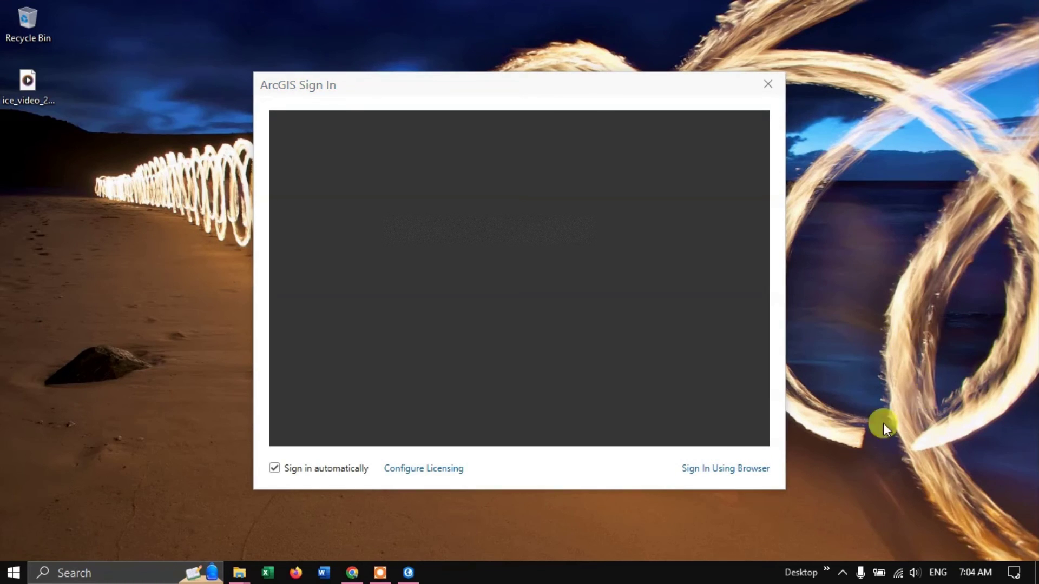
left_click(719, 472)
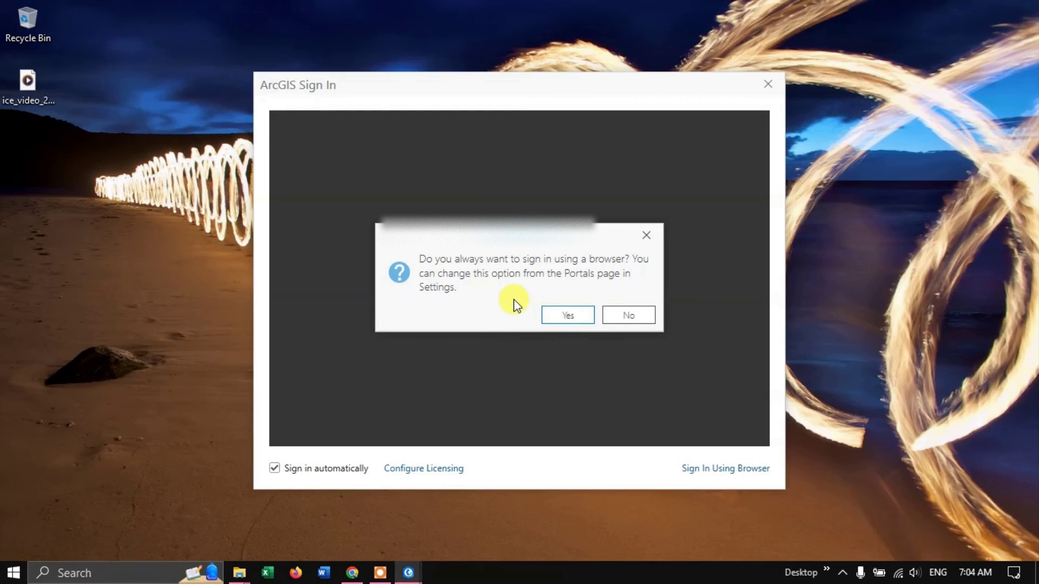
left_click(573, 313)
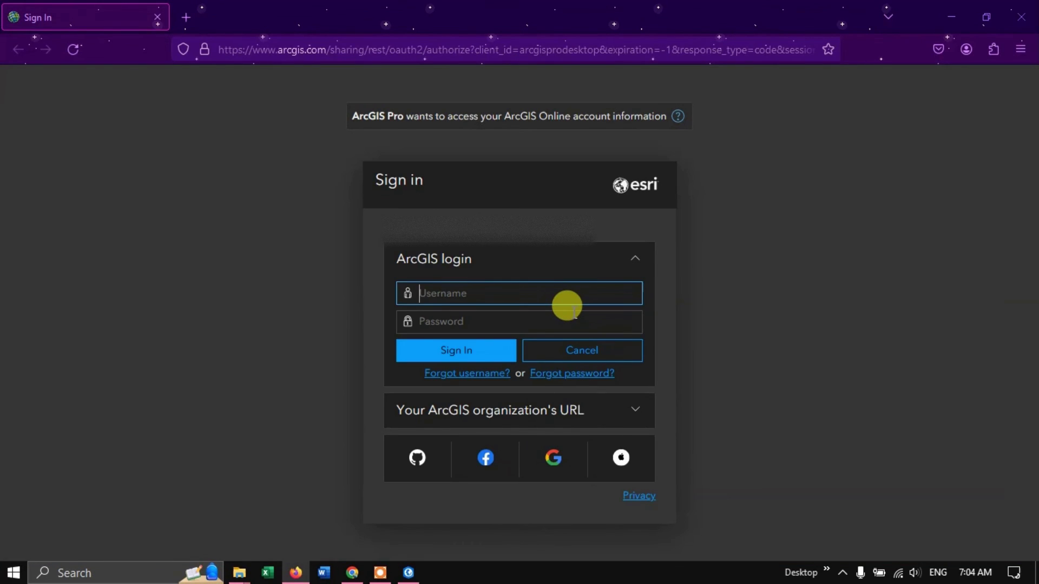
- Sign in on the ArcGIS login page with the account username and password, and allow the site to open the link with ArcGIS Pro
key("ctrl+v")
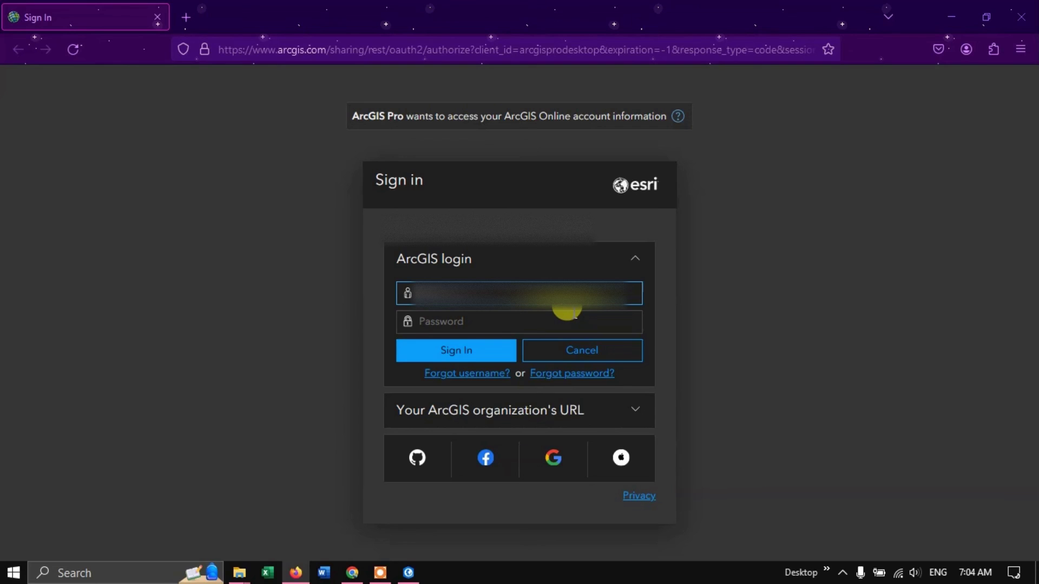
key("ctrl+a")
key("BackSpace")
key("ctrl+v")
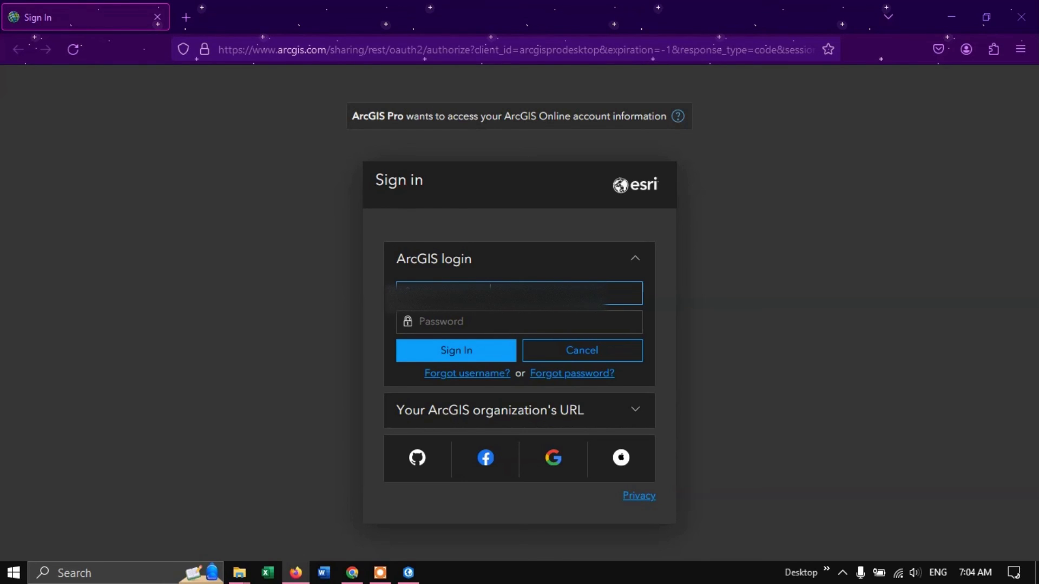
left_click(519, 321)
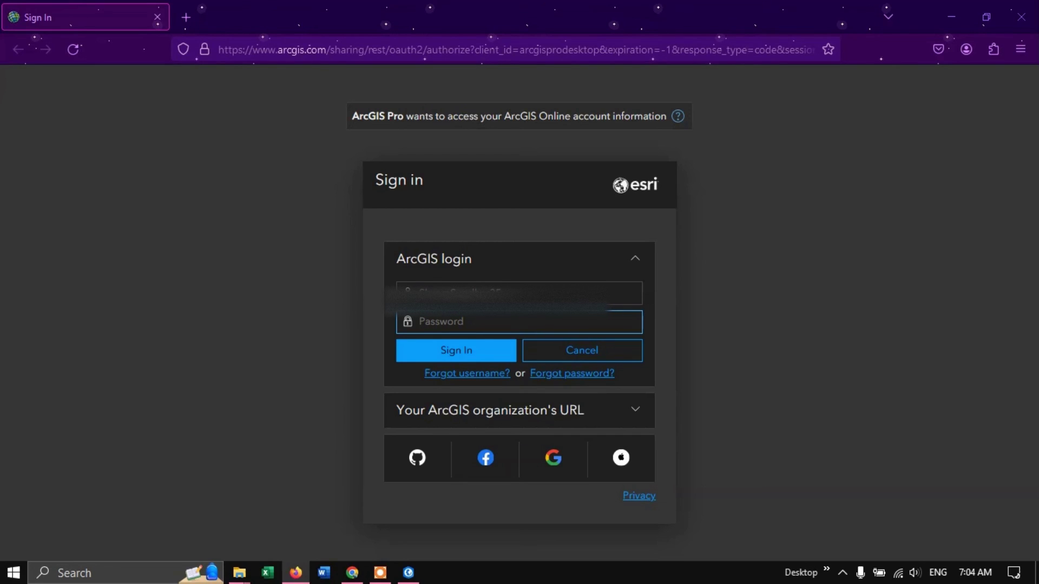
type("•••••••")
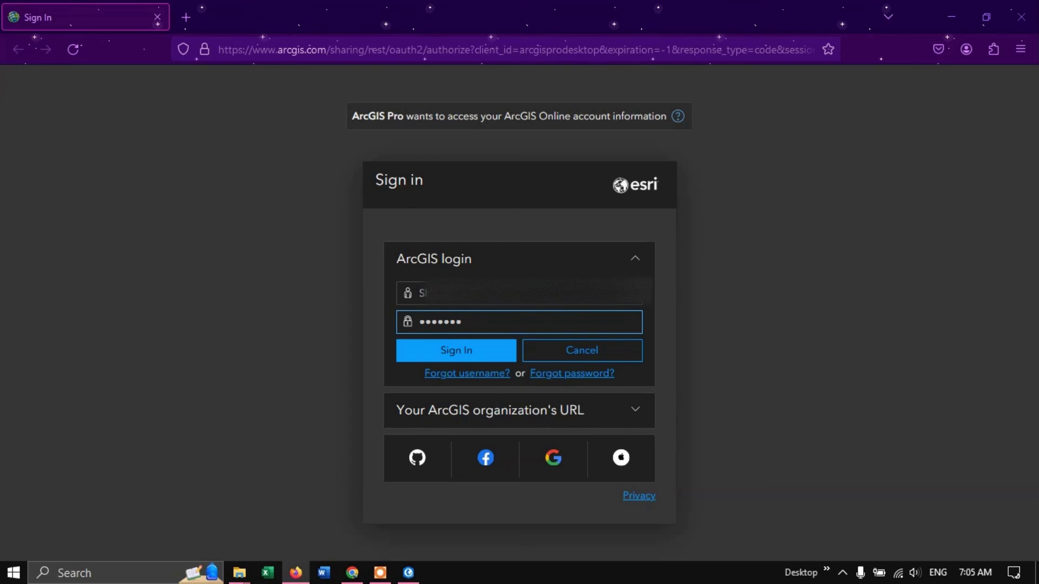
type("••••••")
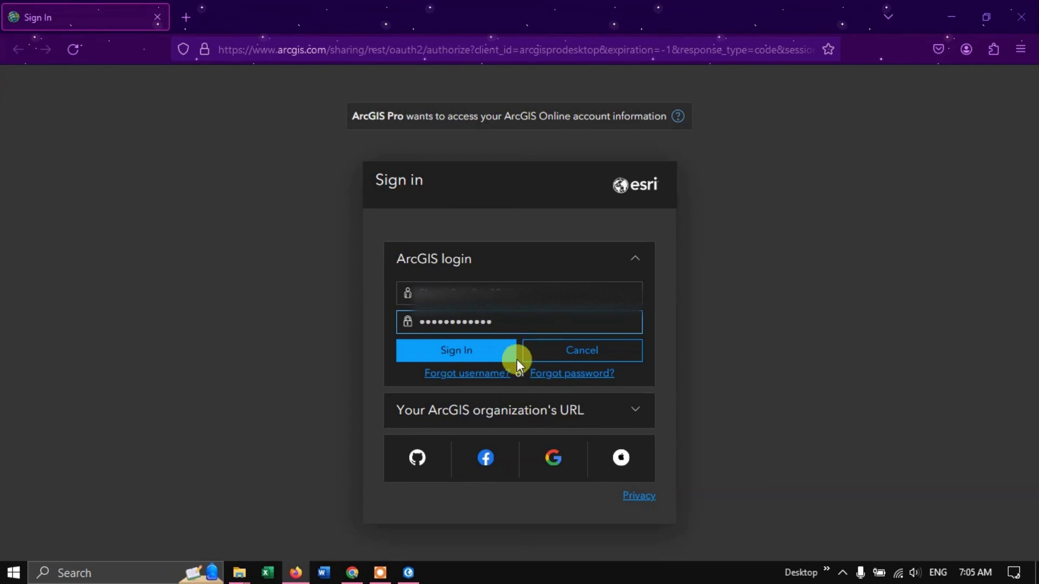
left_click(461, 356)
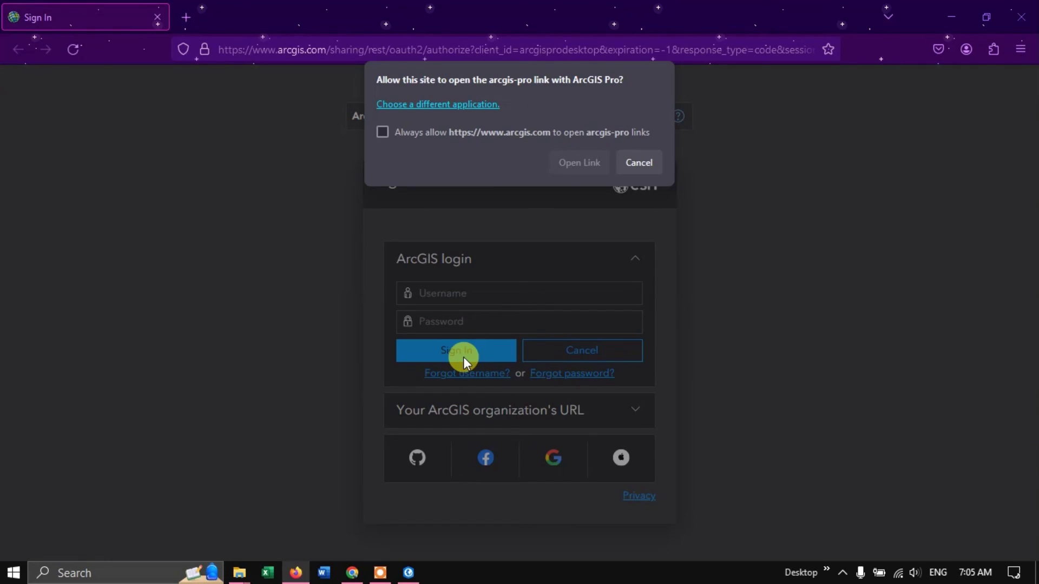
left_click(590, 167)
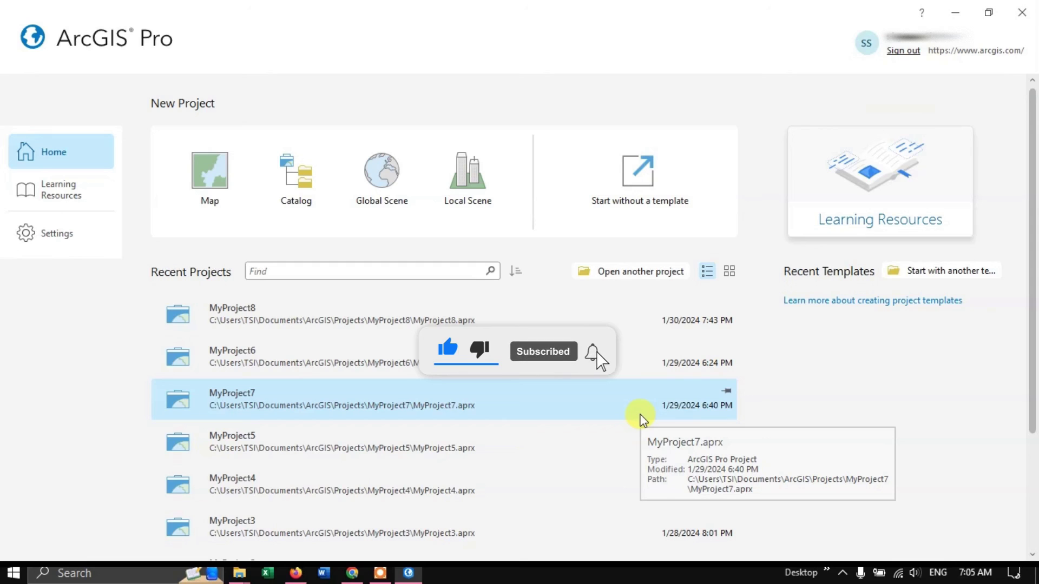
- Create a new Map project named MyProject9 in the default Projects location, with its own folder
left_click(226, 171)
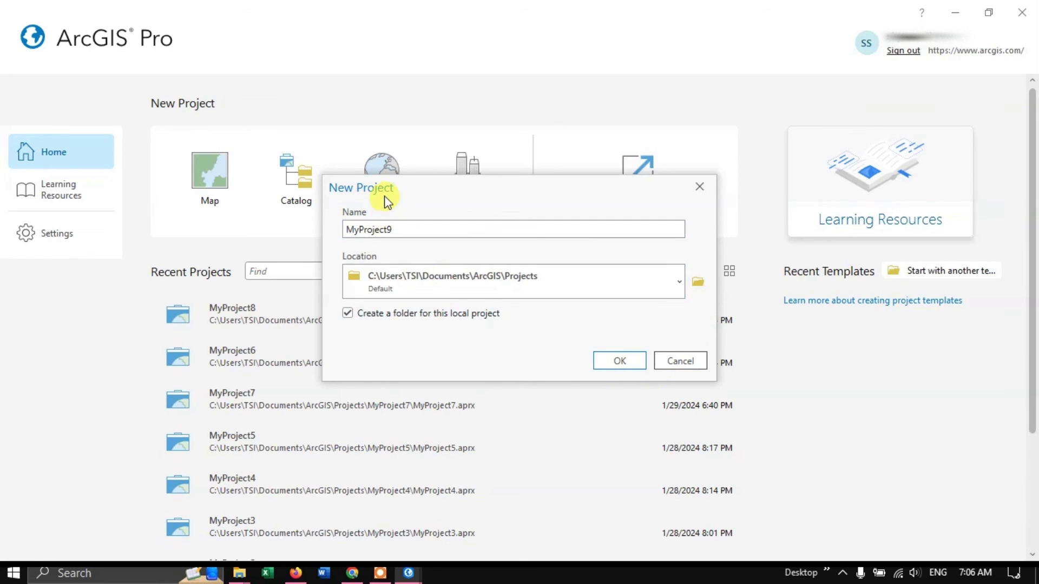
left_click_drag(394, 196, 432, 178)
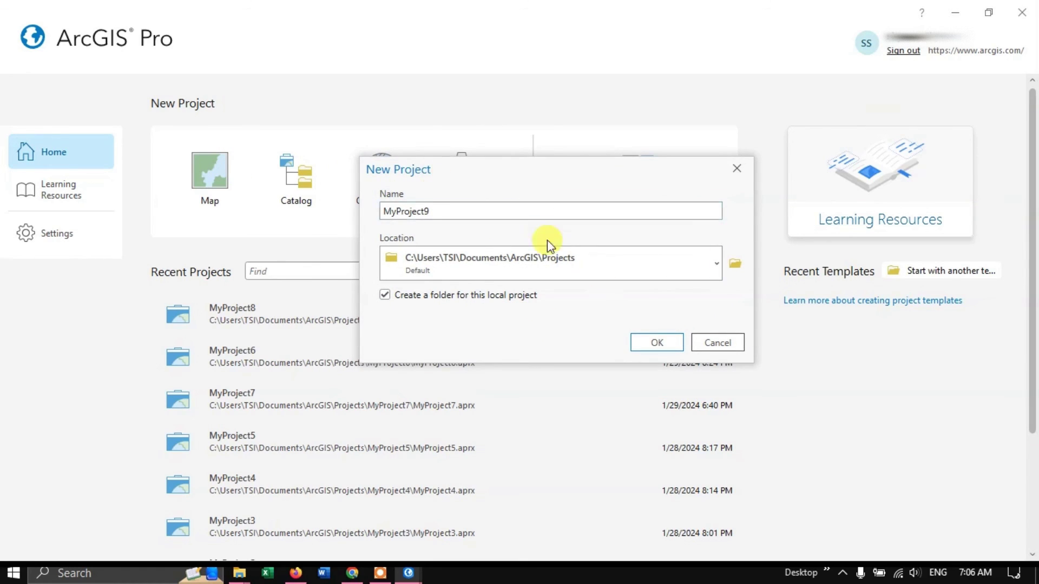
left_click(650, 344)
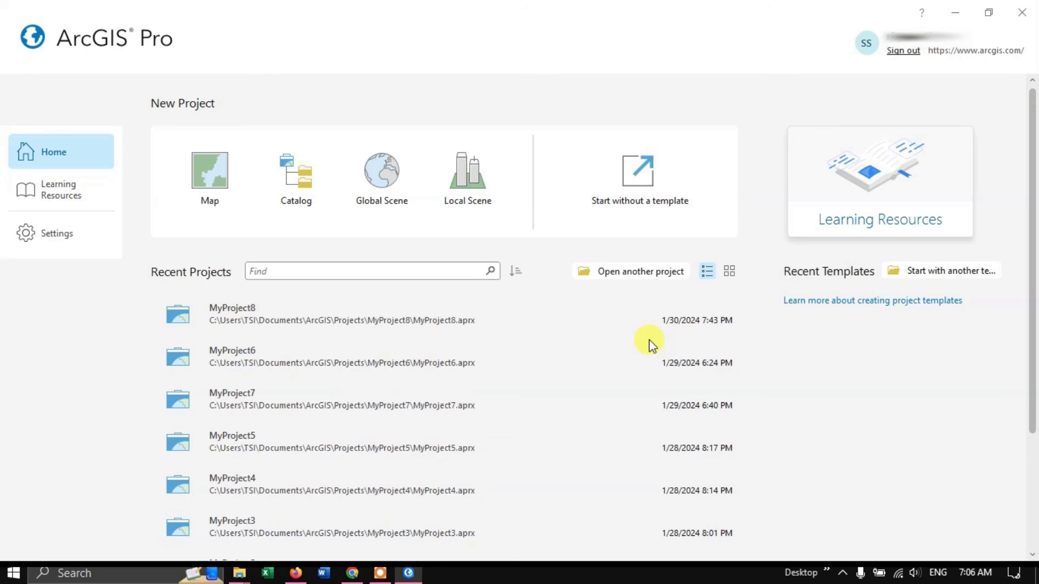